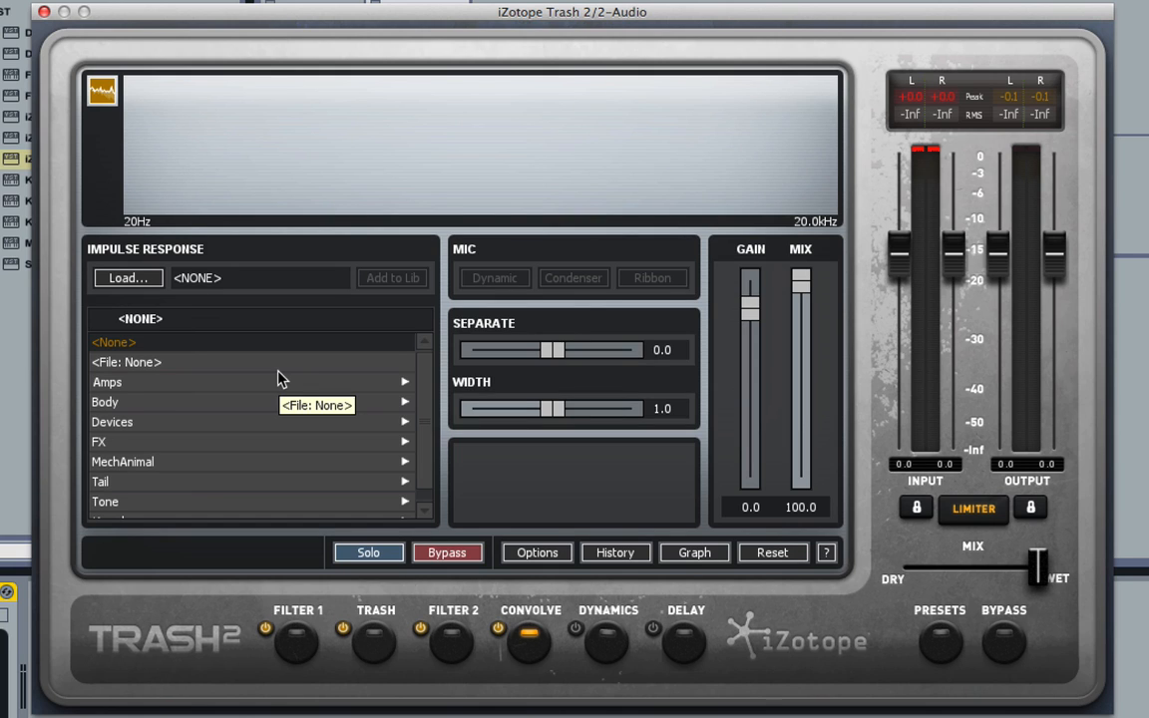
Toggle the plug-in bypass on and off to compare the processed sound, then stop playback.
click(1004, 640)
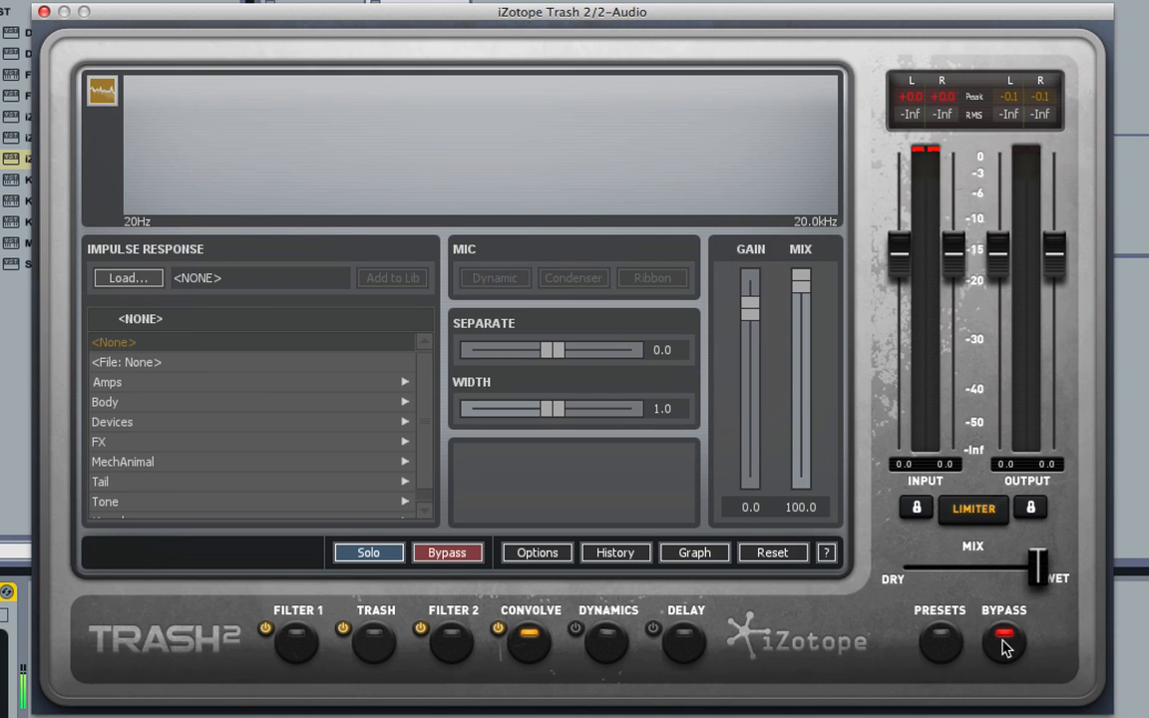
click(1004, 643)
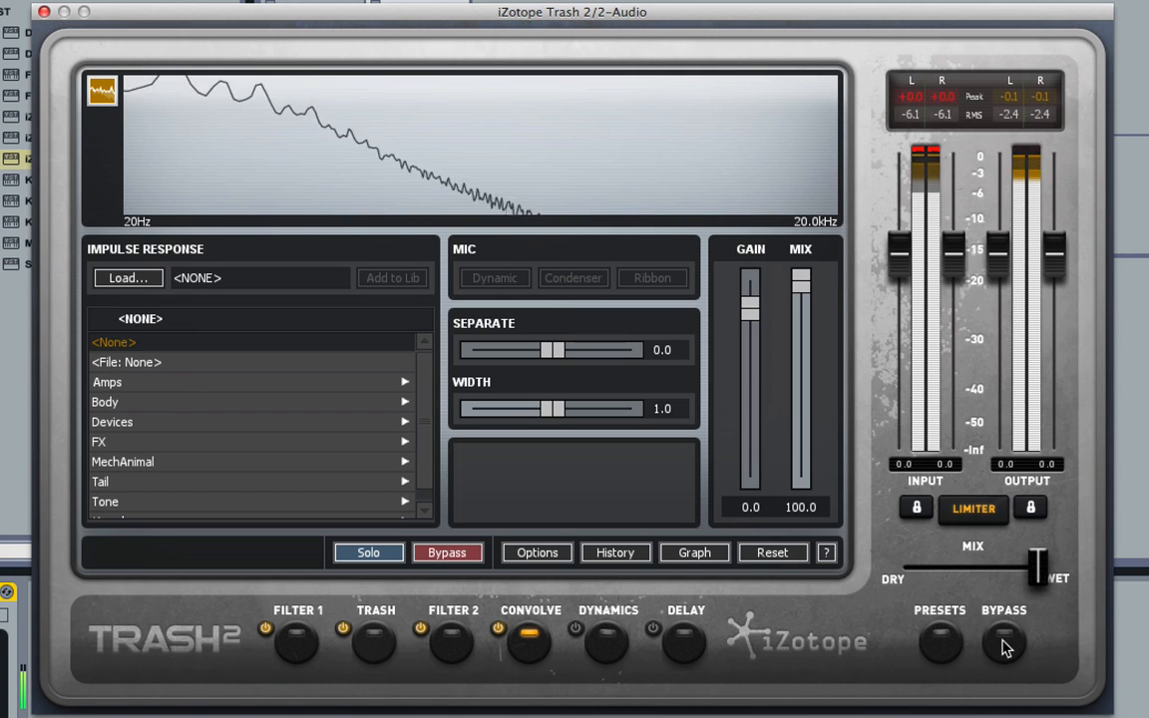
key(space)
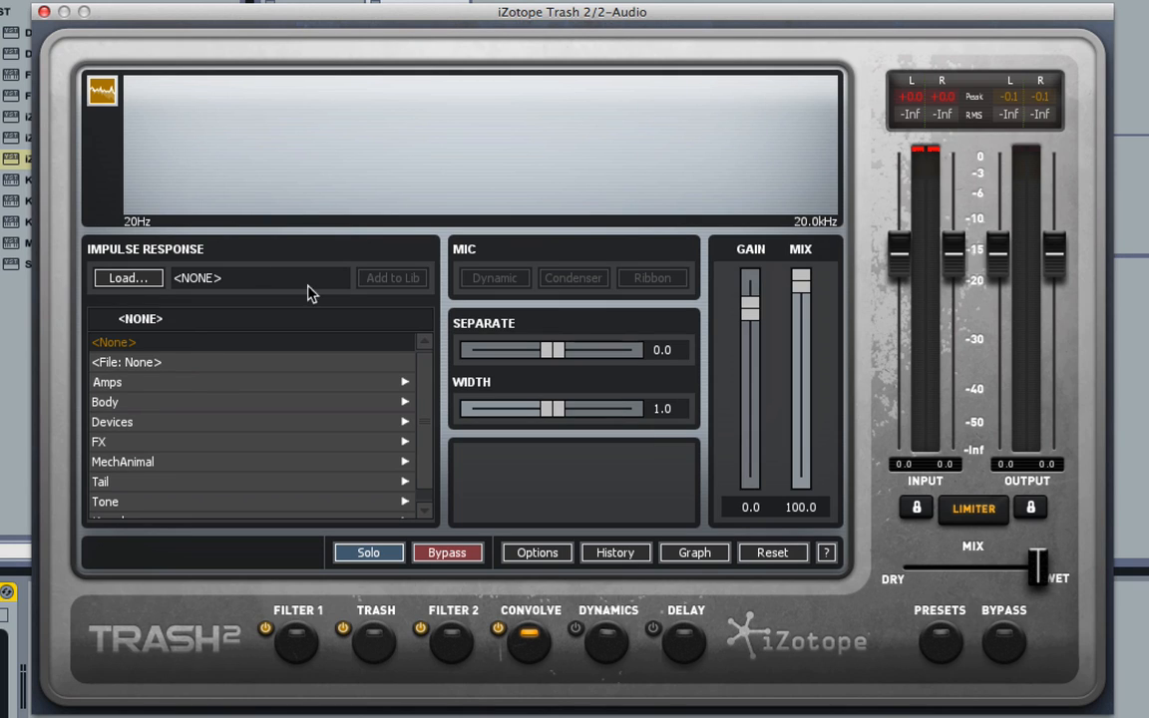
Open the MechAnimal impulse category and step from Goose down to the Snake impulse response.
scroll(224, 407, down, 1)
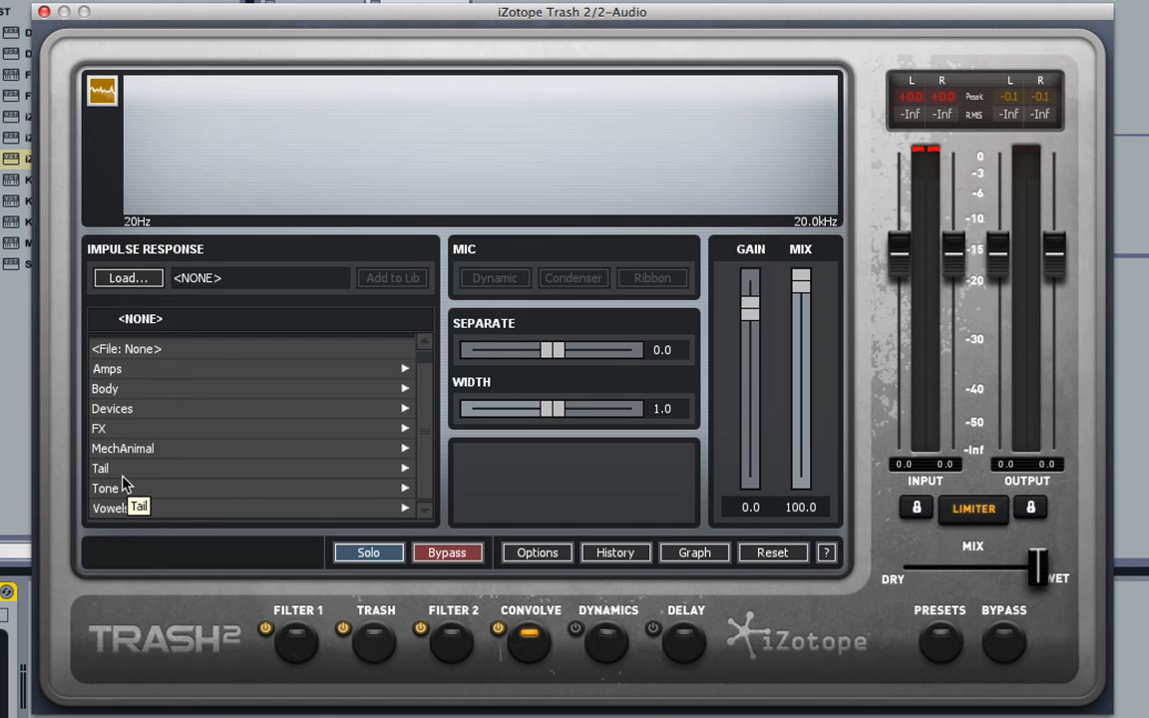
click(186, 448)
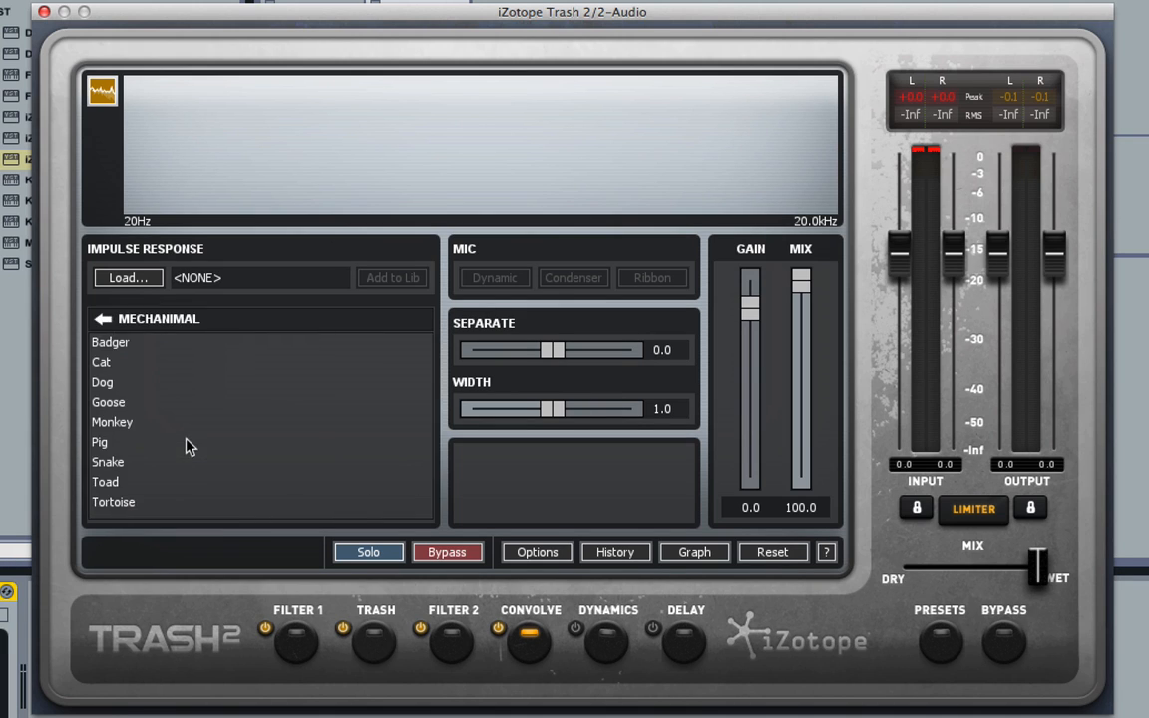
click(139, 403)
key(Down)
key(Down)
key(Down)
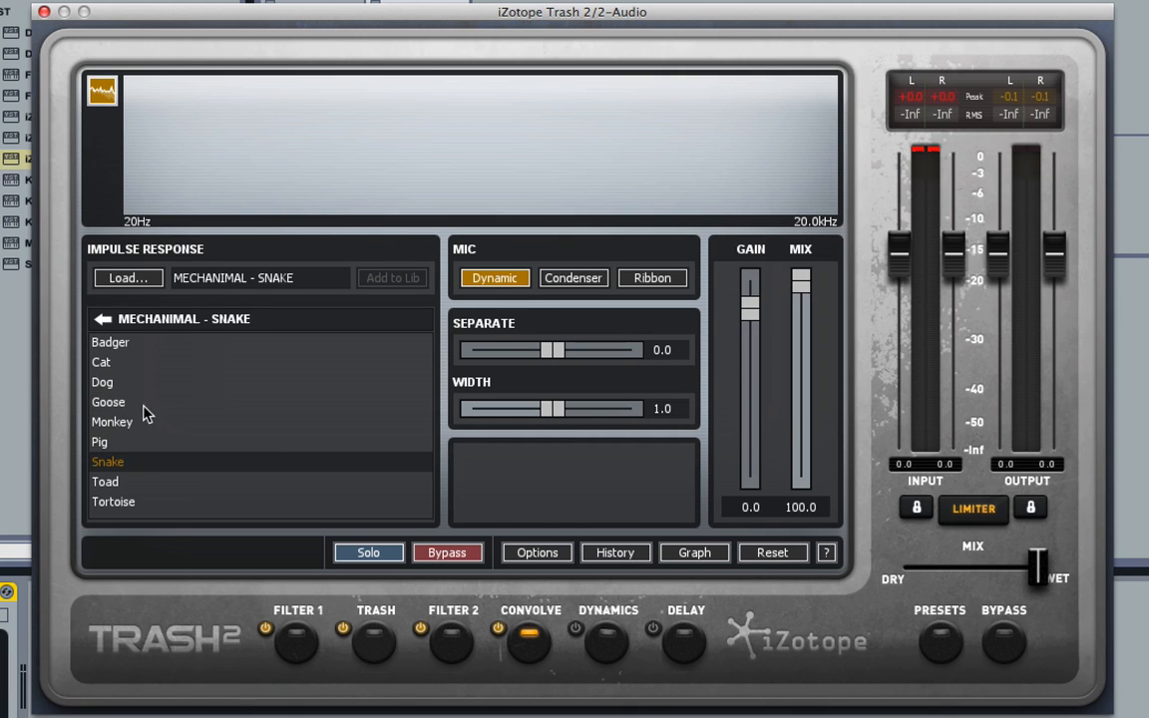
Go back to the categories and audition the FX impulses Copper Buzz, Electric Shock and Chipped Glass.
click(103, 318)
click(197, 428)
click(120, 422)
click(161, 482)
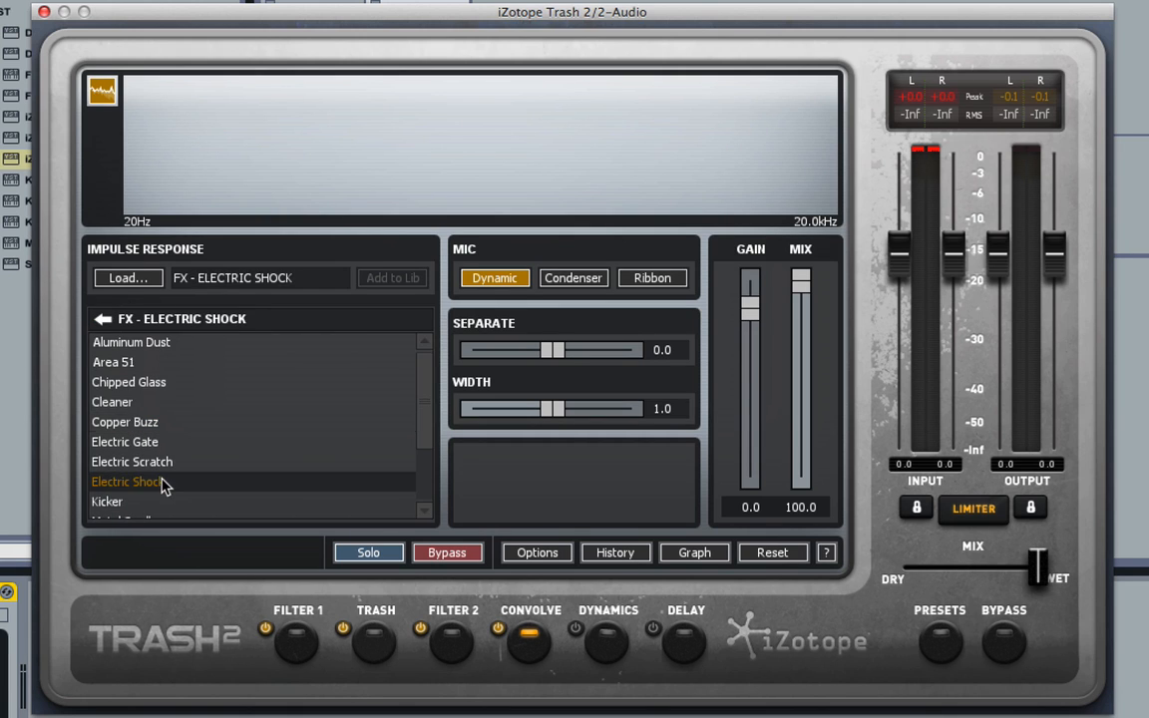
click(160, 385)
Open the Tone category, load Big Bottom, step down to Choke, and return to the category list.
click(103, 318)
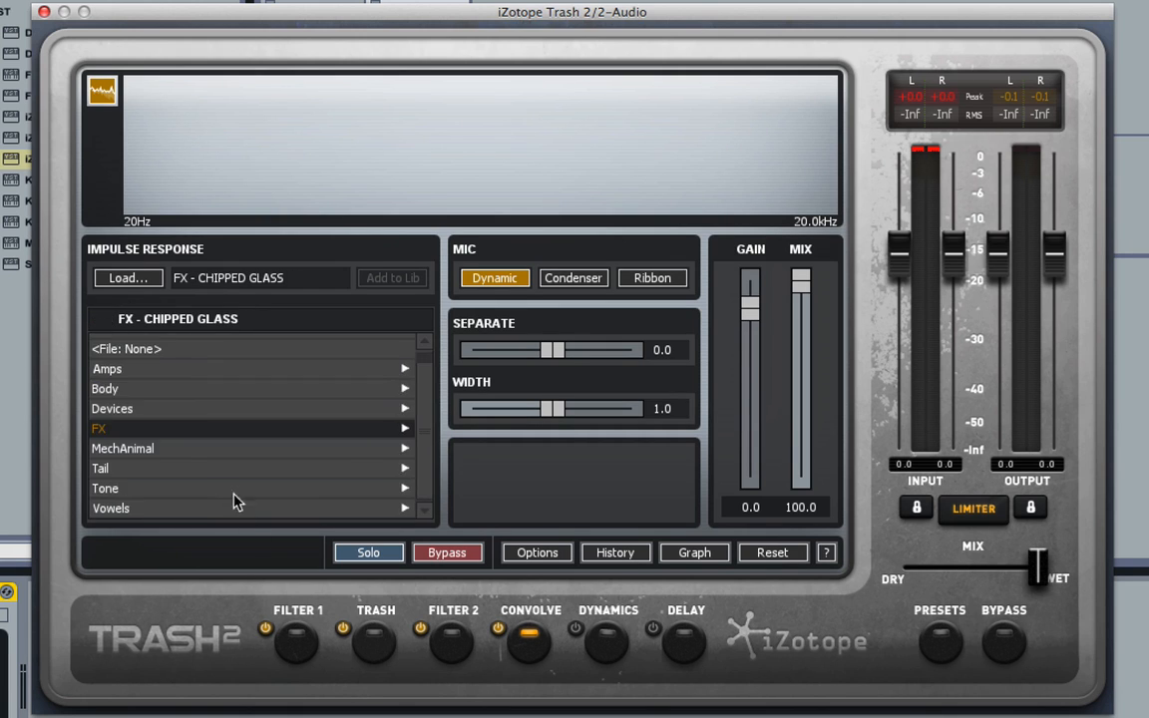
click(207, 487)
click(185, 381)
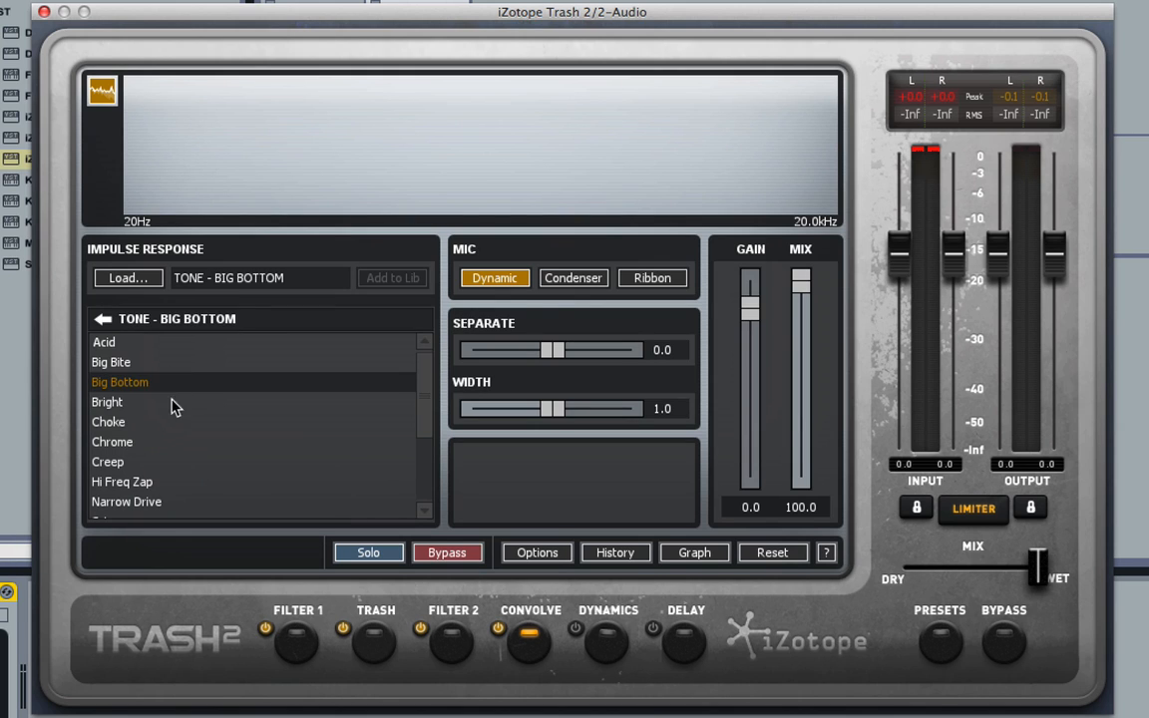
key(Down)
key(Down)
click(103, 318)
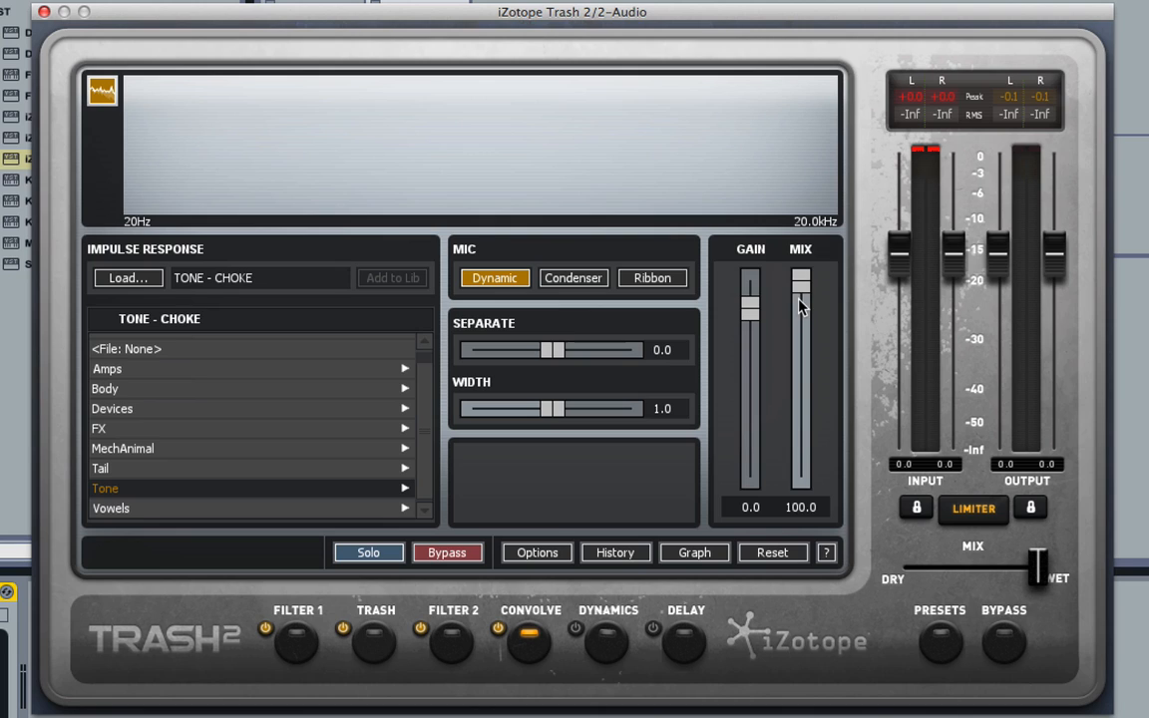
Sweep the convolution Mix fader down to 0 and back up to 100 to compare dry and wet.
drag(800, 294, 808, 256)
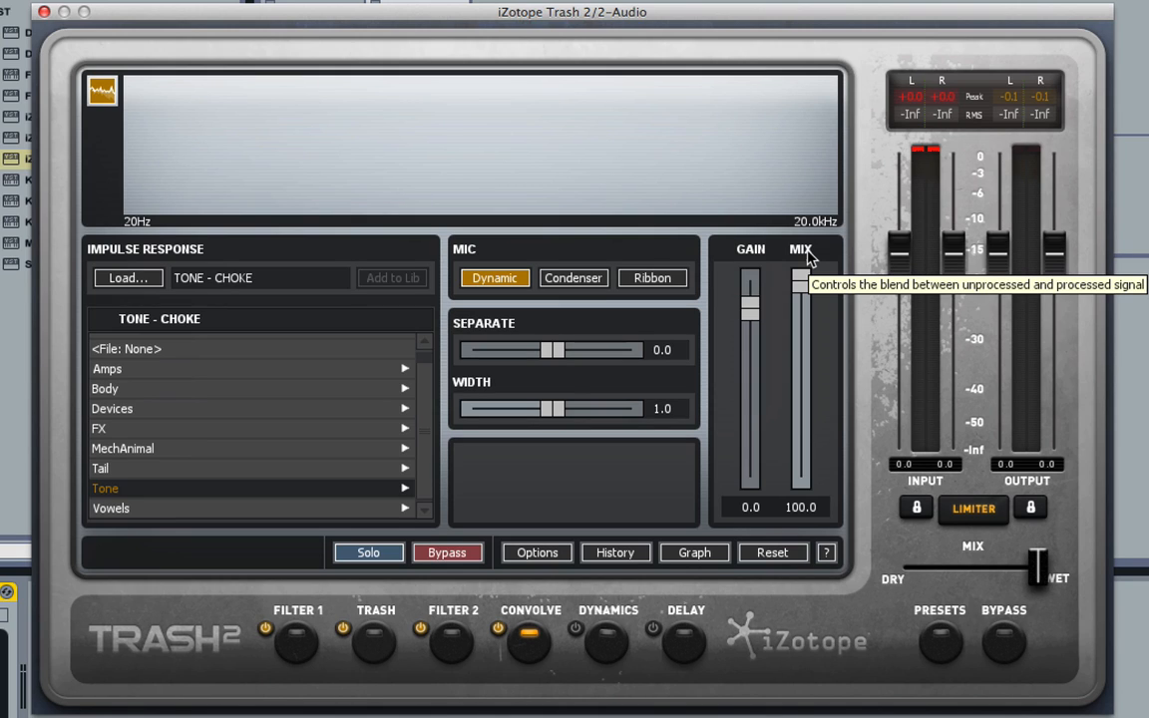
mouse_move(804, 261)
mouse_down()
mouse_move(800, 504)
mouse_move(808, 264)
mouse_up()
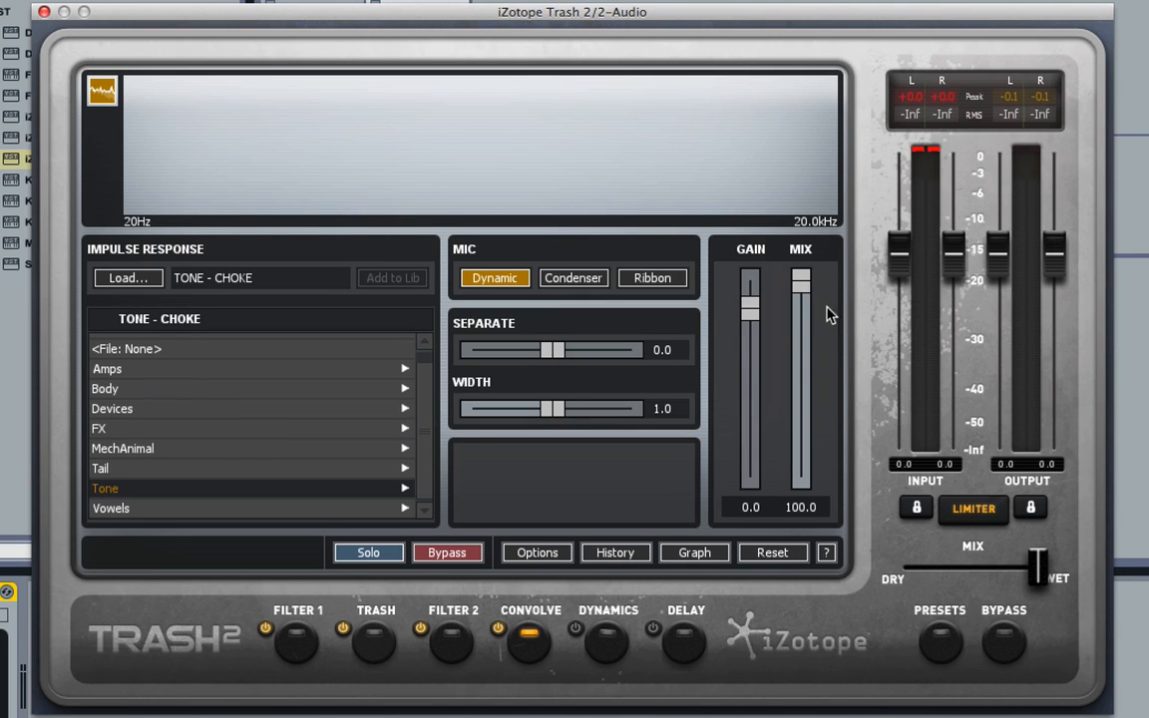
drag(802, 290, 801, 452)
drag(812, 329, 804, 258)
click(801, 494)
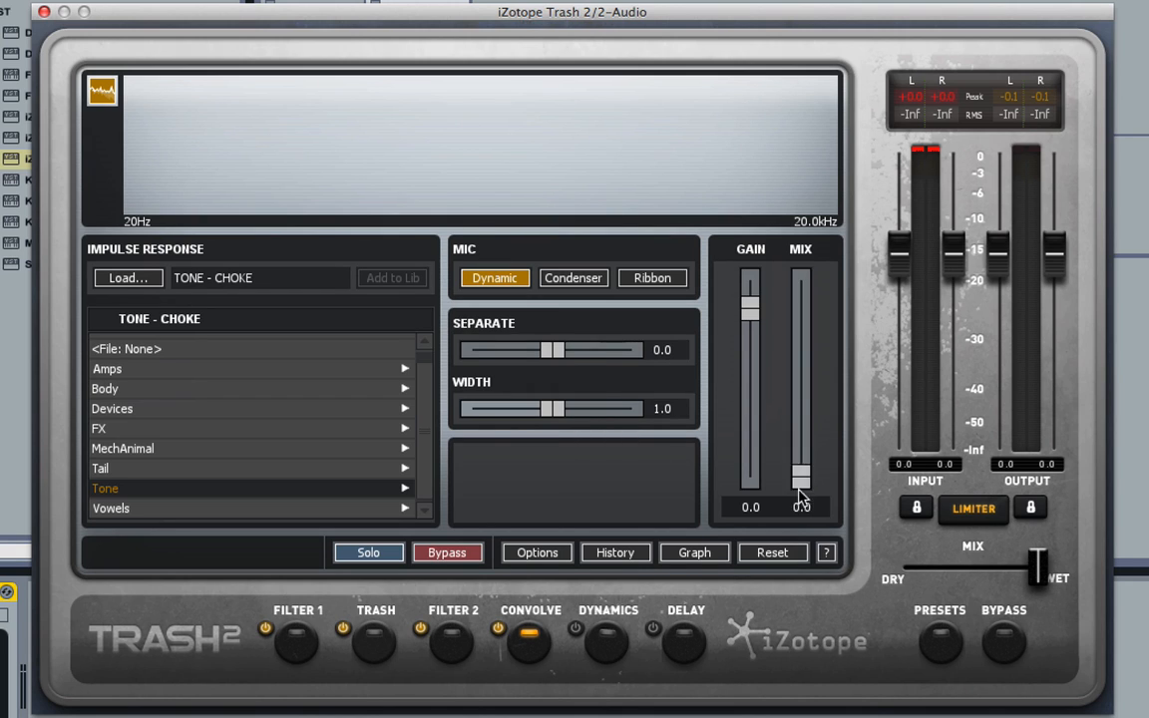
drag(802, 496, 827, 231)
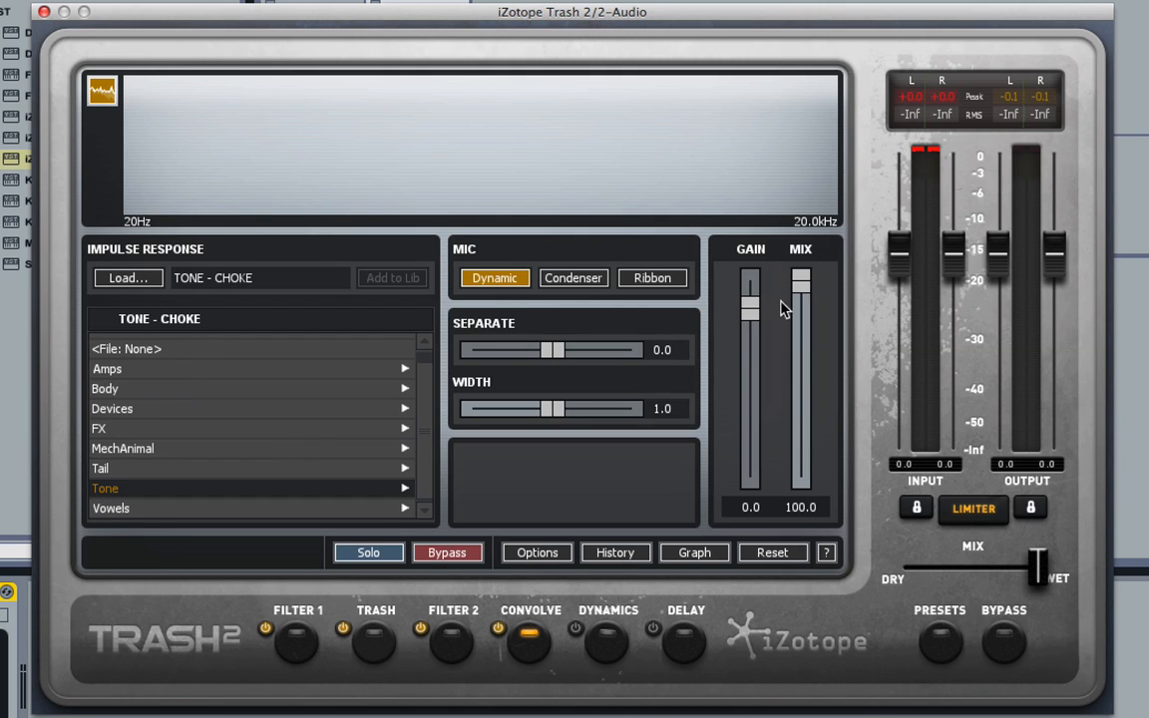
Clear the impulse to File: None, then audition Devices impulses Metal Barrel, Piano Cab, Light Bell and Plexi Tube.
click(308, 353)
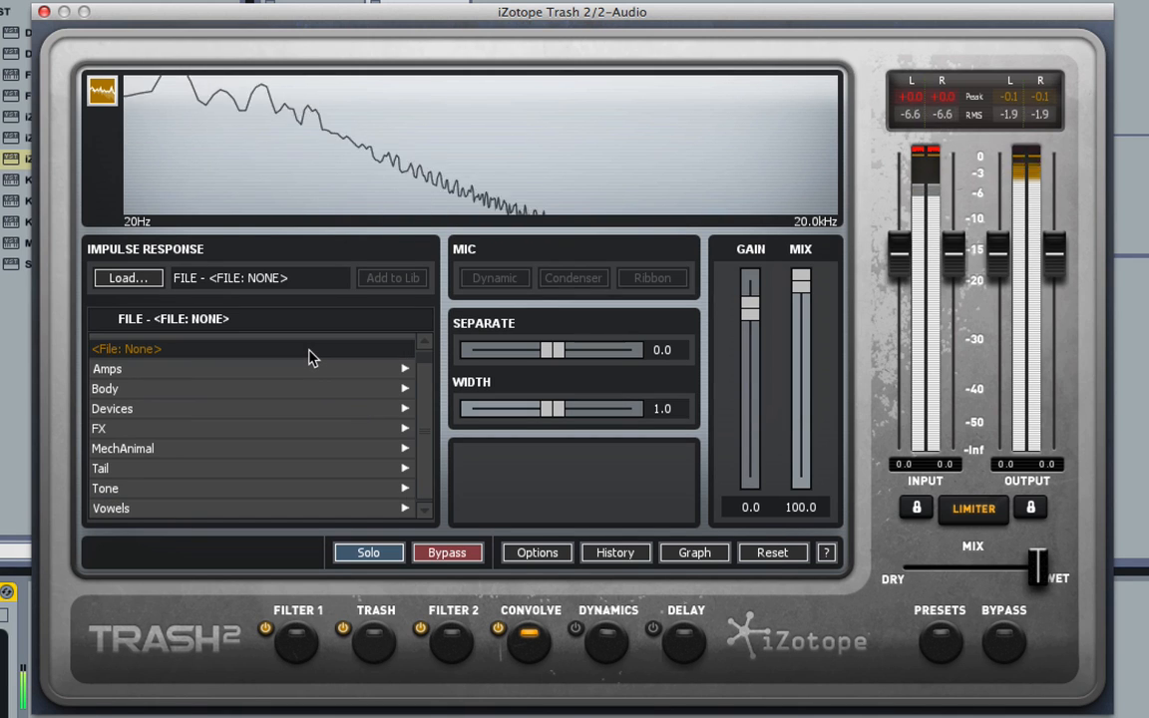
click(309, 409)
click(224, 422)
click(193, 483)
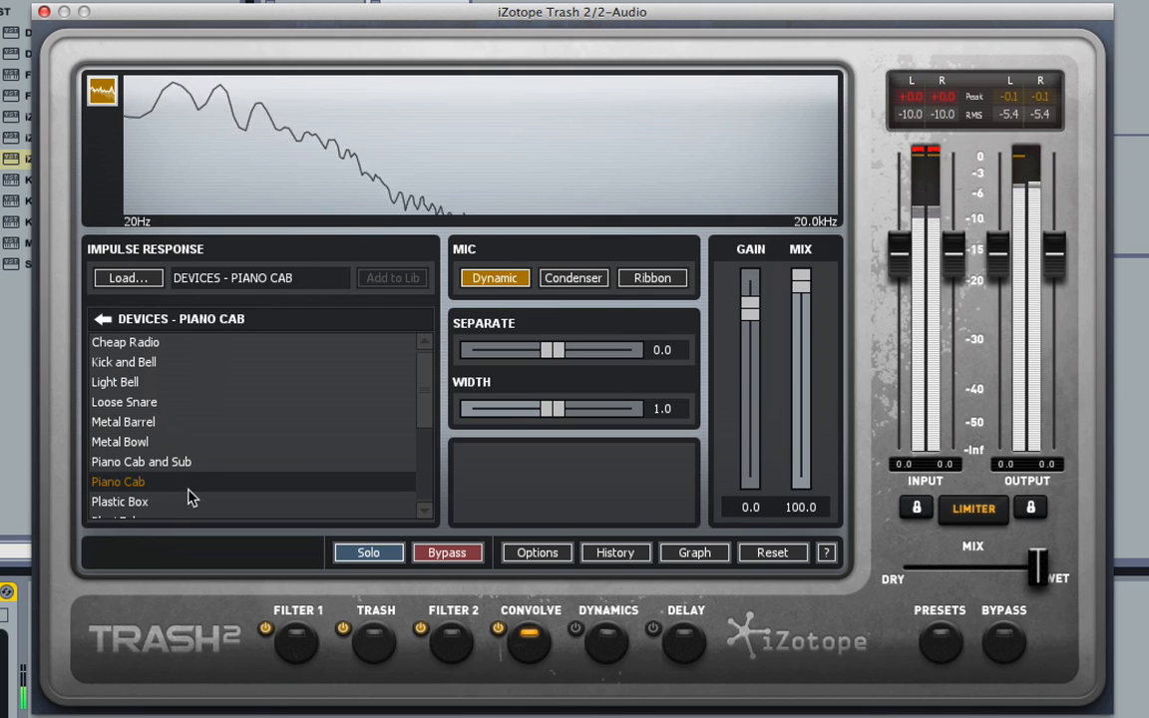
click(184, 381)
scroll(190, 487, down, 1)
scroll(190, 487, down, 1)
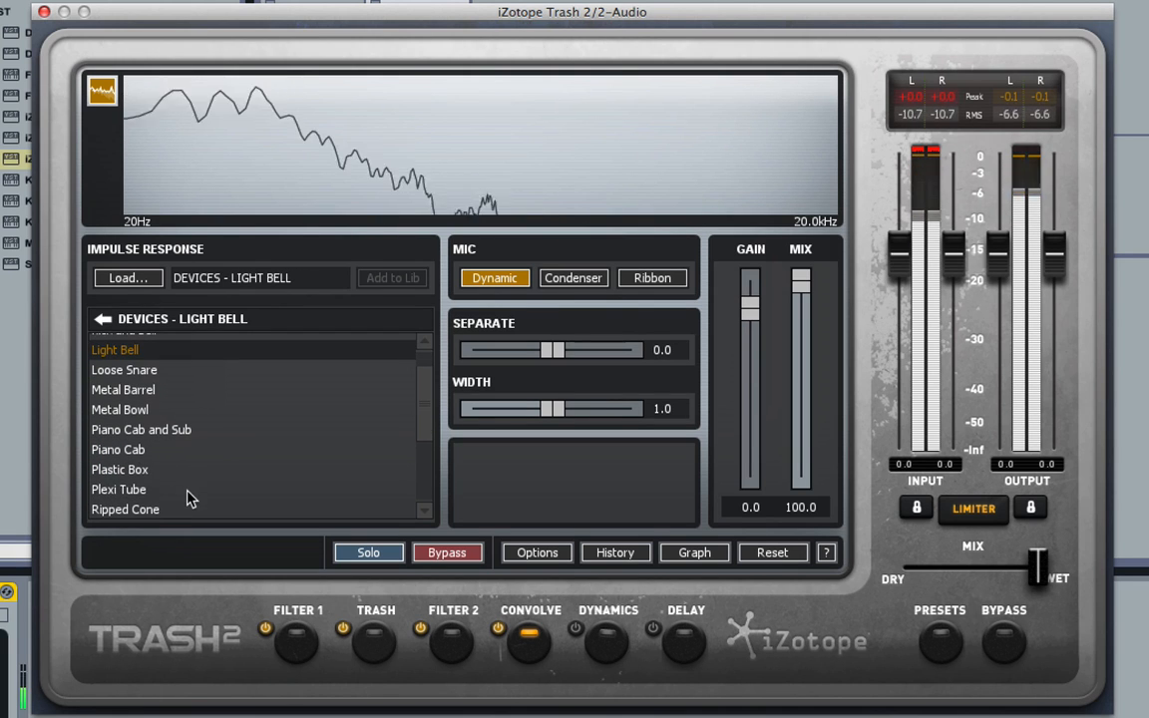
click(188, 490)
Open the Amps category and audition the Boxboro Combo and Chelsea Classic impulse responses.
click(104, 320)
click(204, 367)
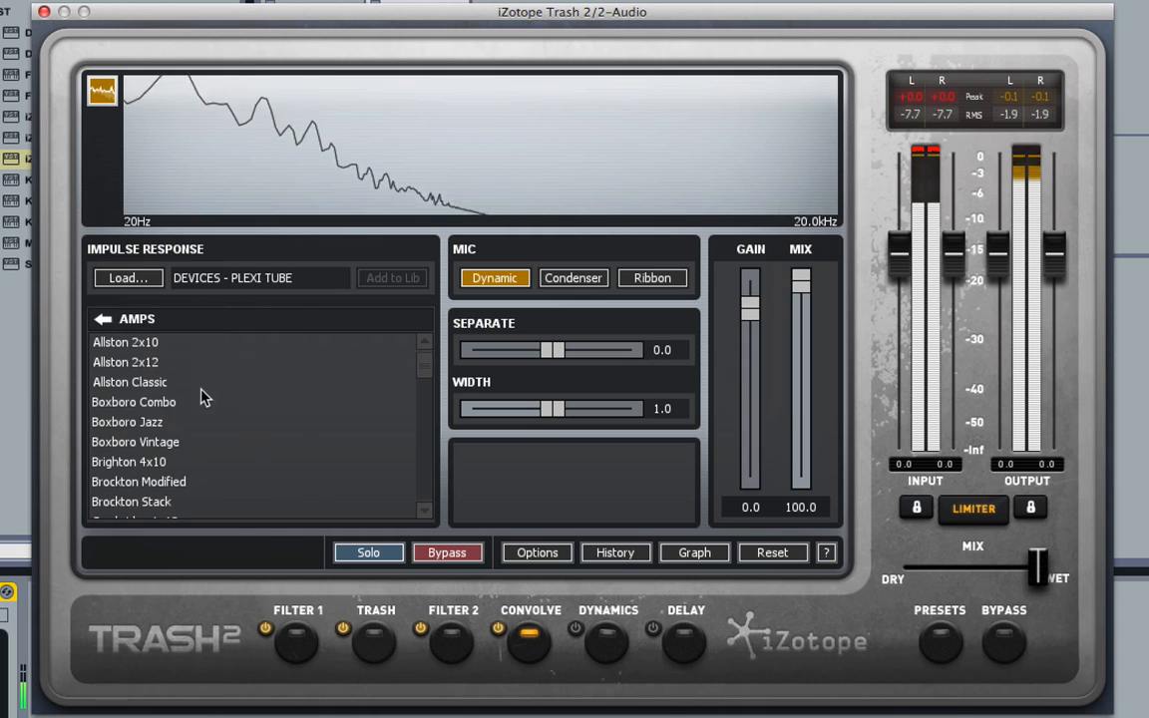
click(185, 402)
scroll(178, 481, down, 5)
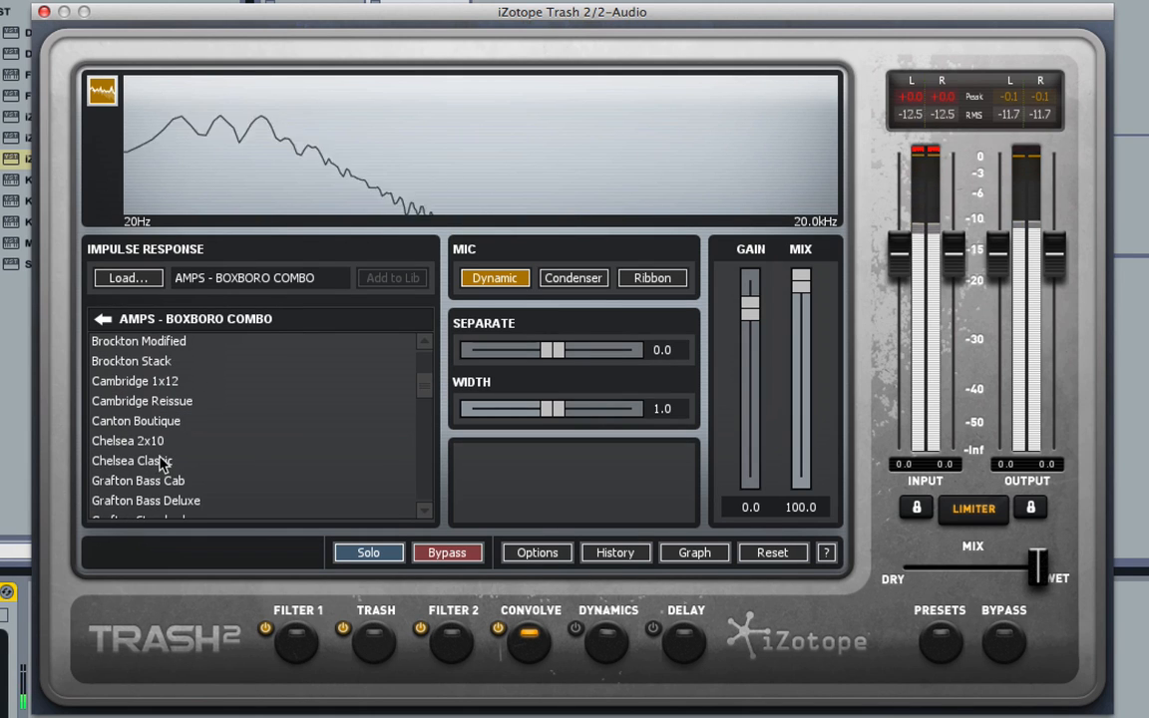
click(177, 463)
Audition the Mansfield Vintage, Lincoln Vintage, Leicester Stack and Leicester Combo amp impulse responses.
scroll(185, 468, down, 5)
scroll(190, 472, down, 3)
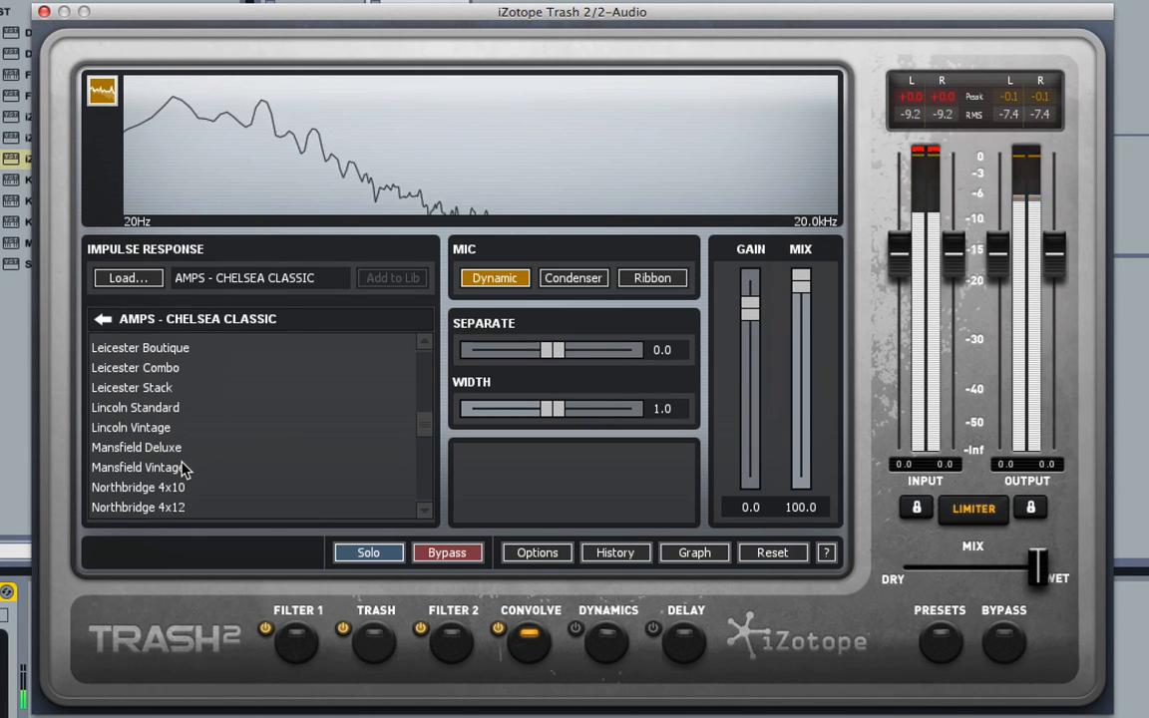
click(185, 469)
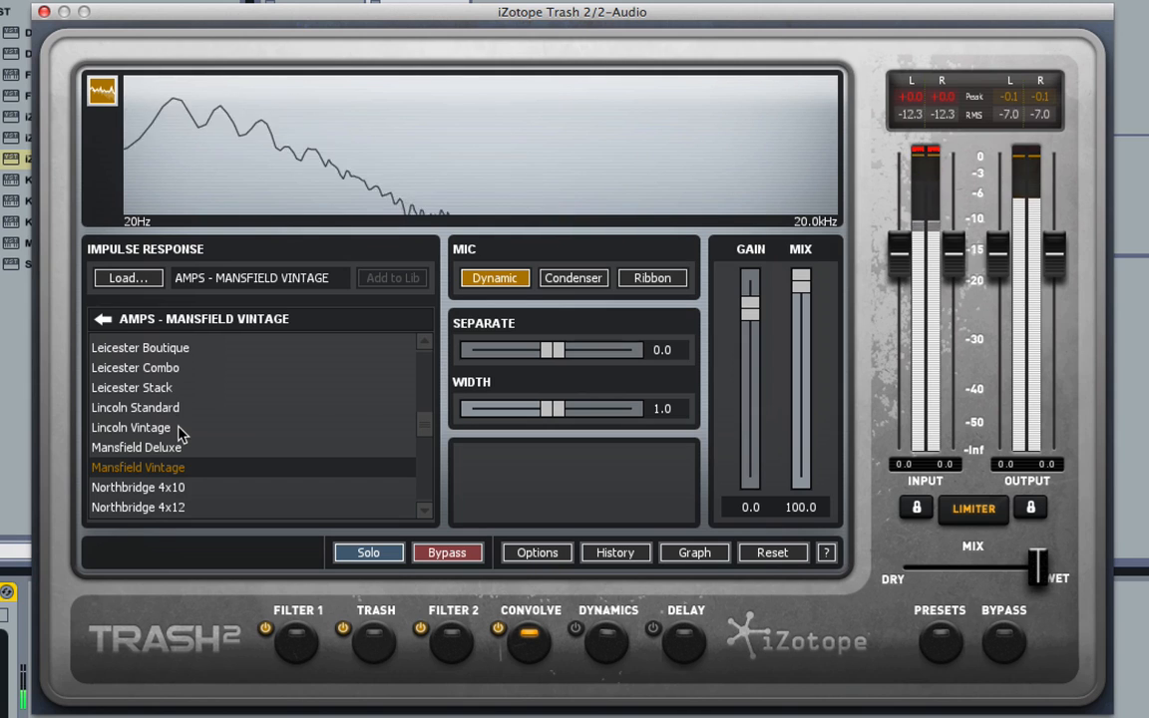
click(179, 425)
click(169, 389)
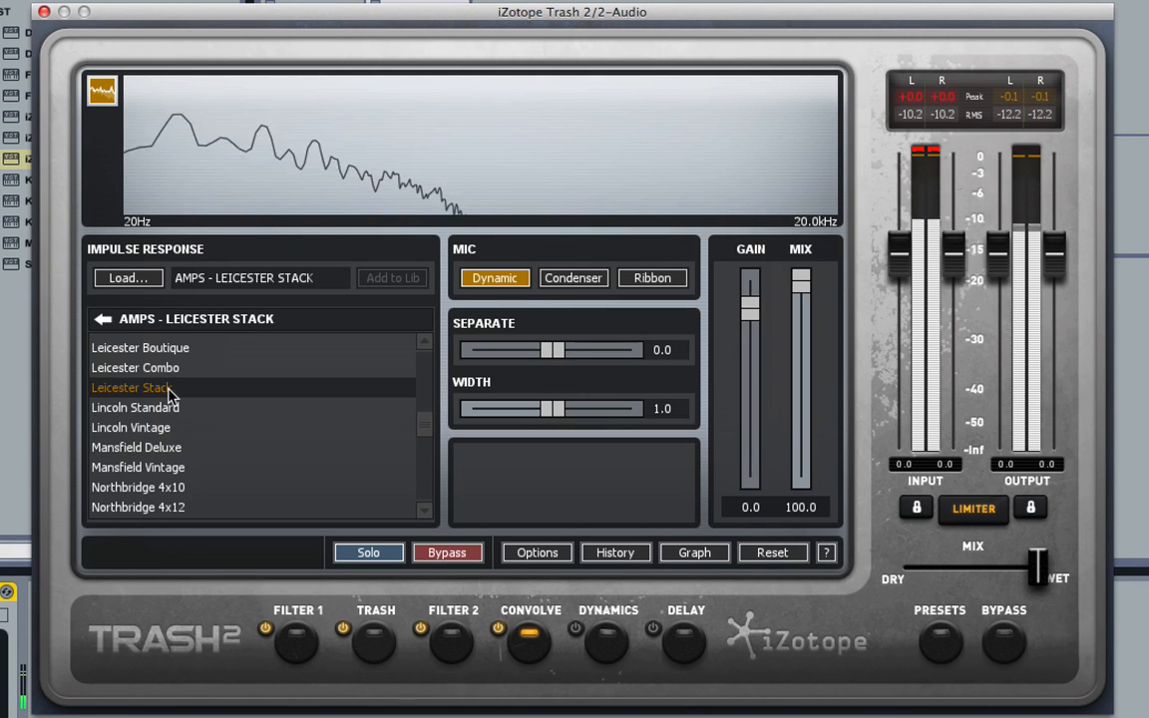
scroll(172, 429, up, 3)
click(172, 429)
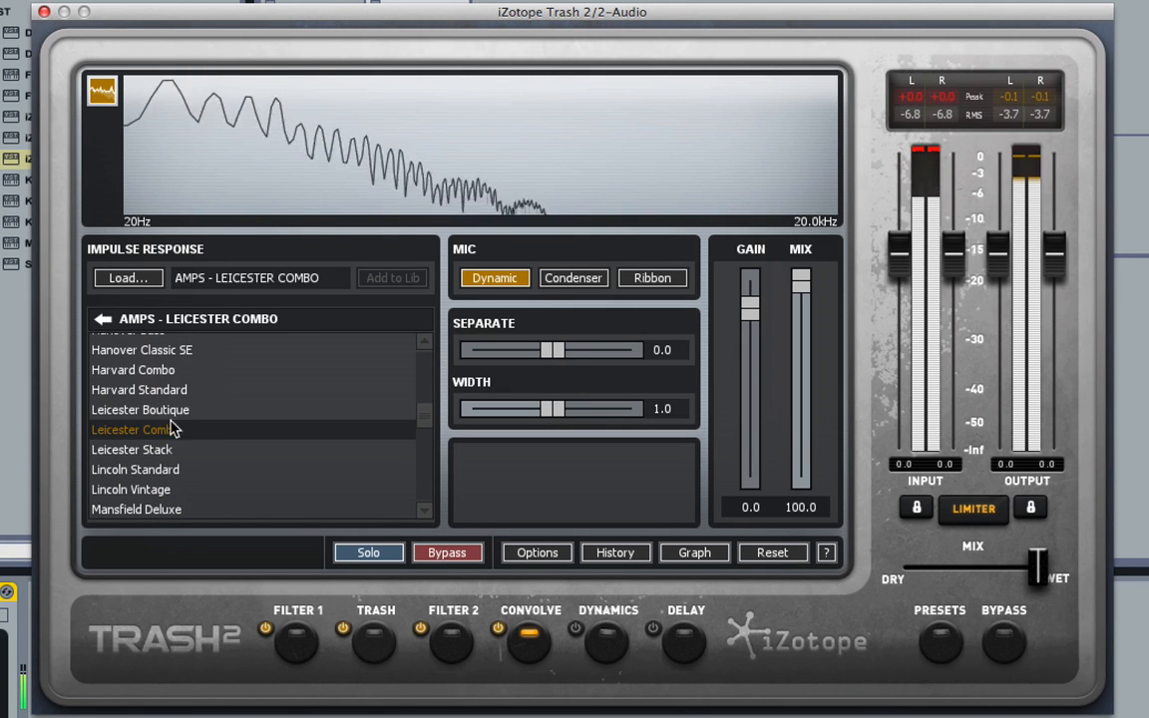
Open the Vowels category and audition the Eh, Au and Reverse Epsilon impulse responses.
click(103, 318)
click(129, 435)
click(154, 405)
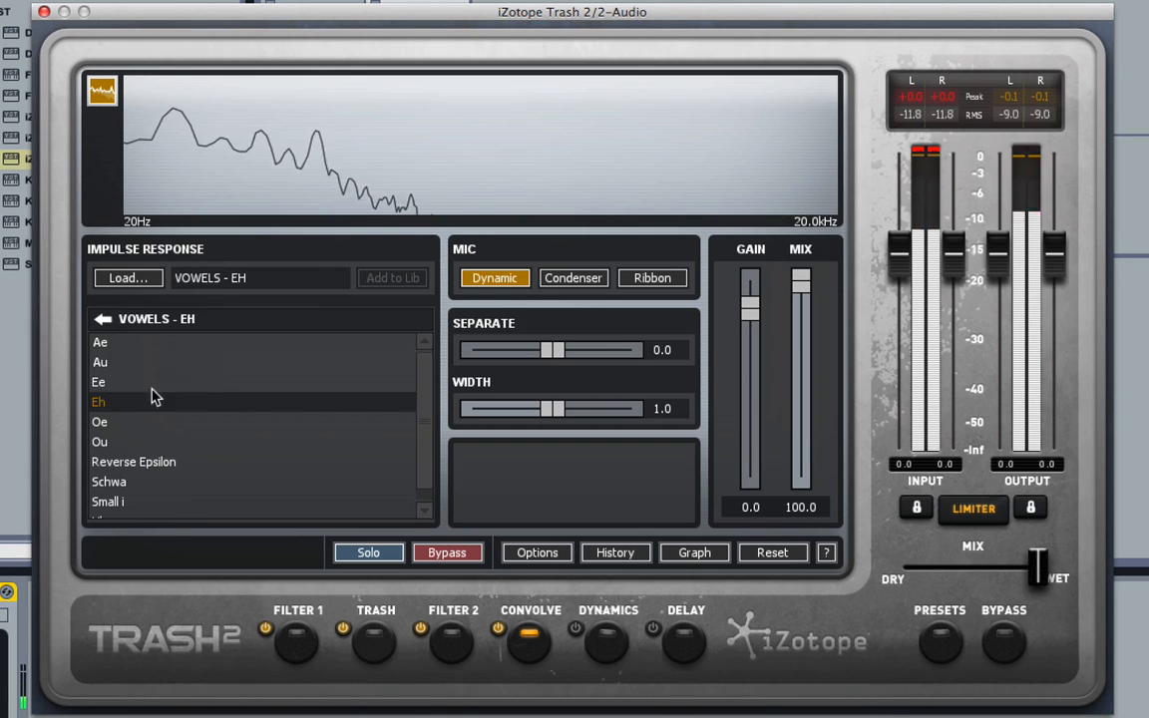
click(147, 366)
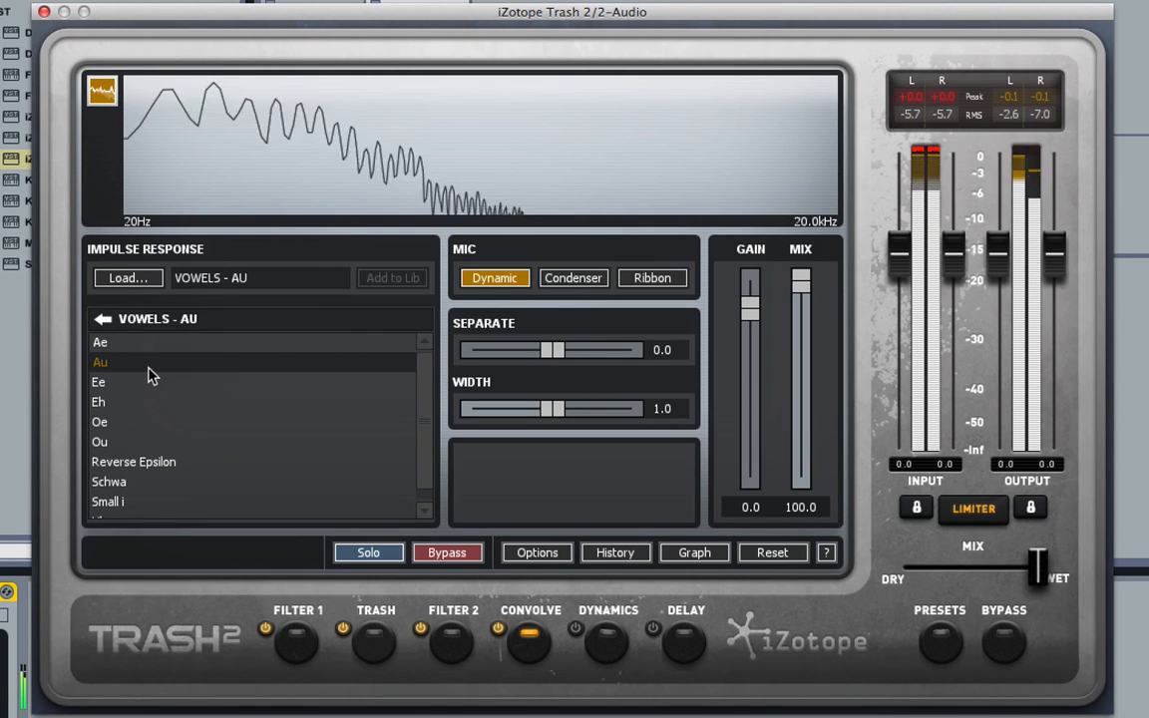
click(172, 464)
Audition the Small i, Uh and Ou vowel impulse responses.
click(170, 501)
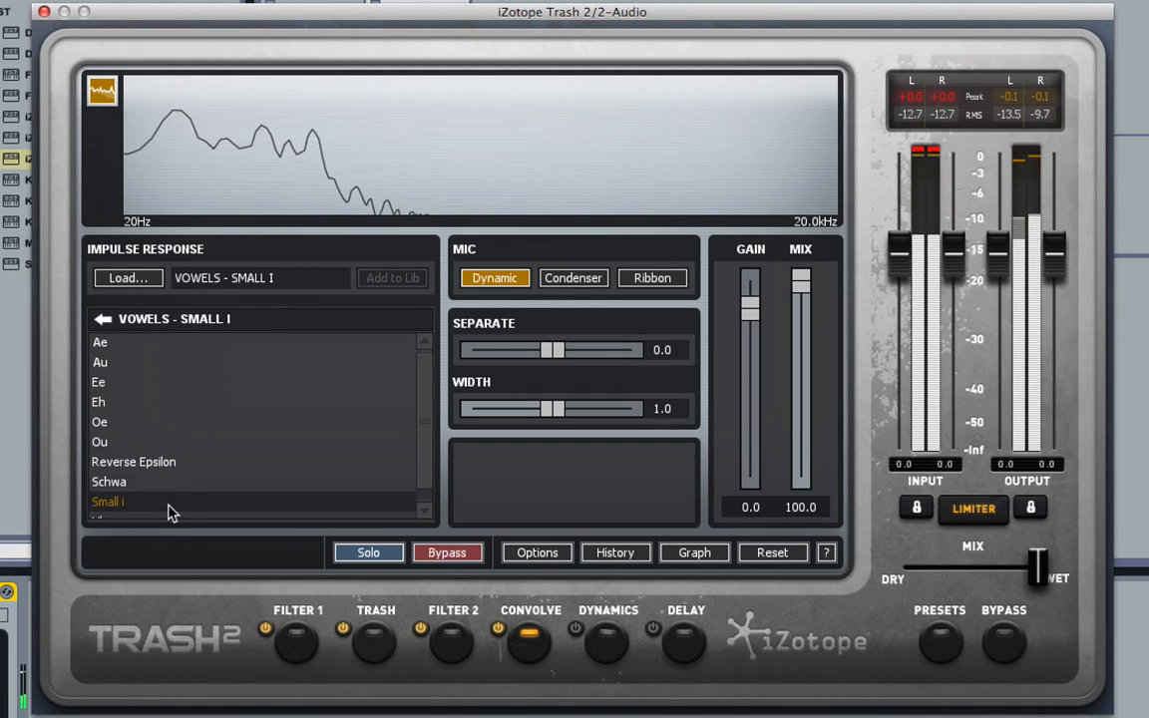
scroll(171, 459, down, 1)
click(141, 514)
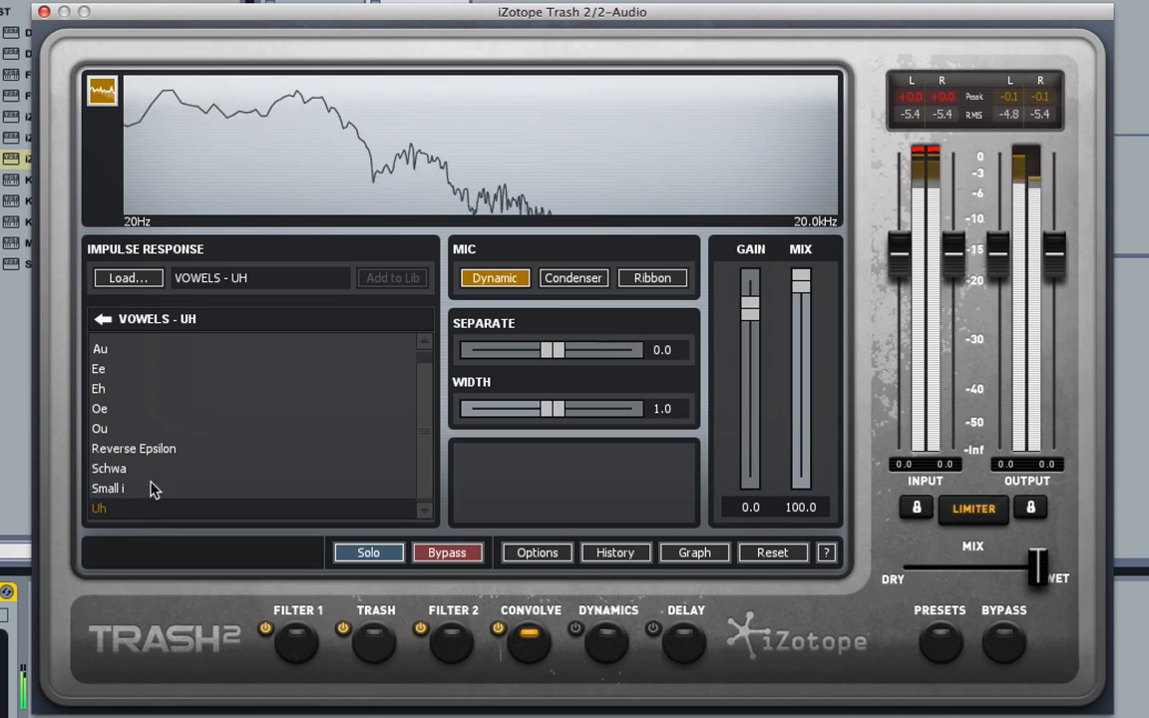
click(171, 431)
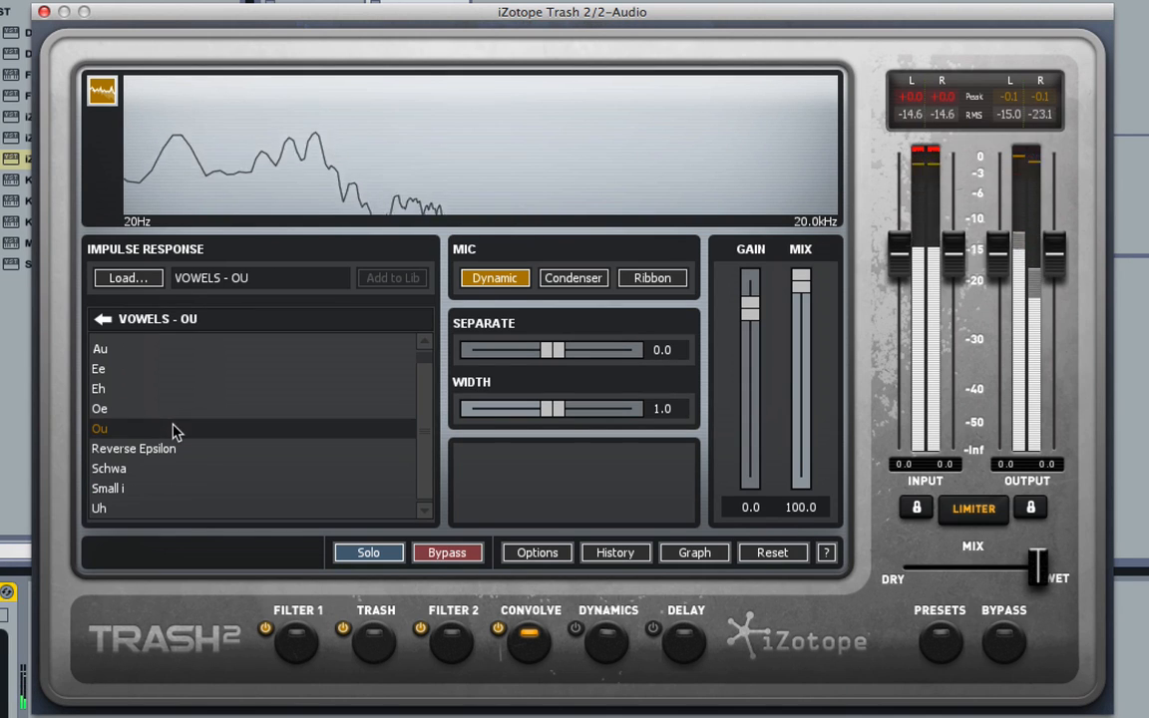
Open the Tail category and audition Thud, Furr, Liquid, Trail and Flam impulse responses.
click(103, 321)
click(175, 481)
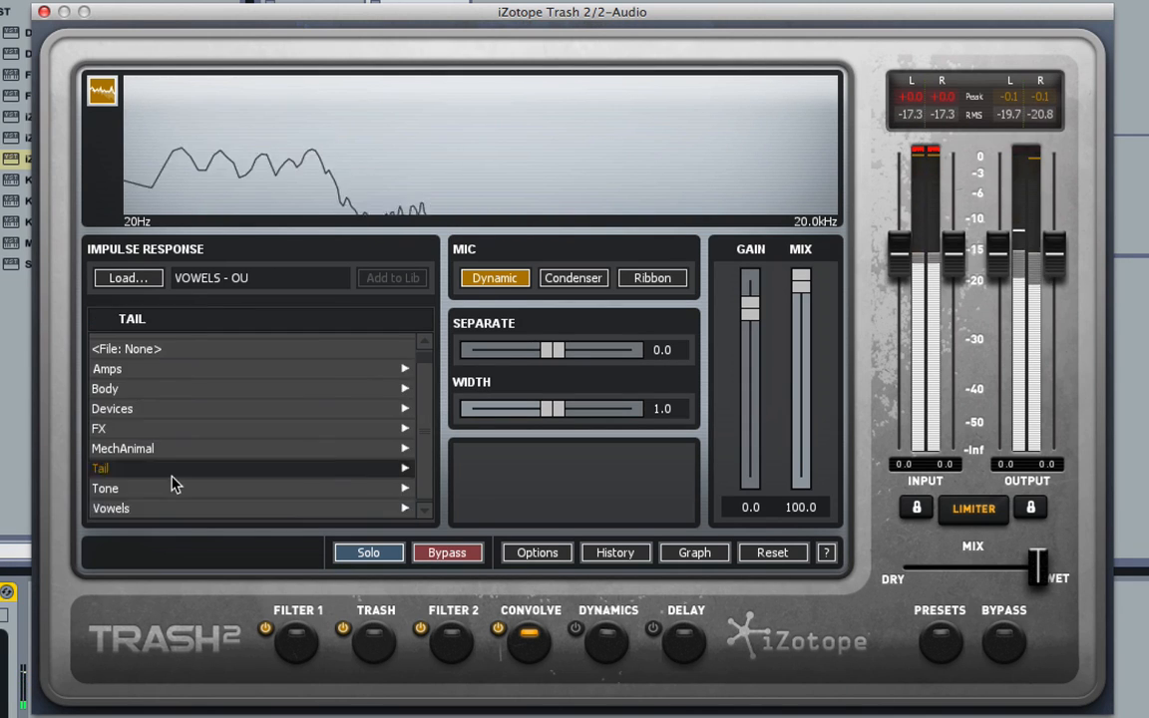
click(142, 429)
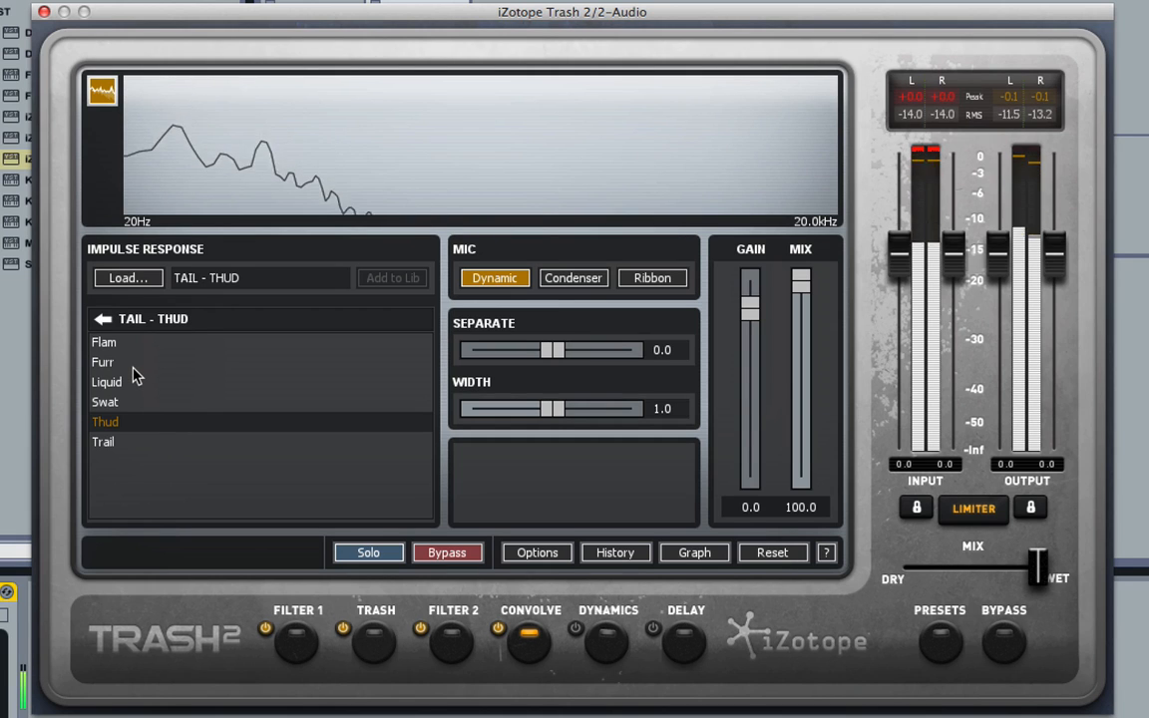
click(134, 367)
click(140, 385)
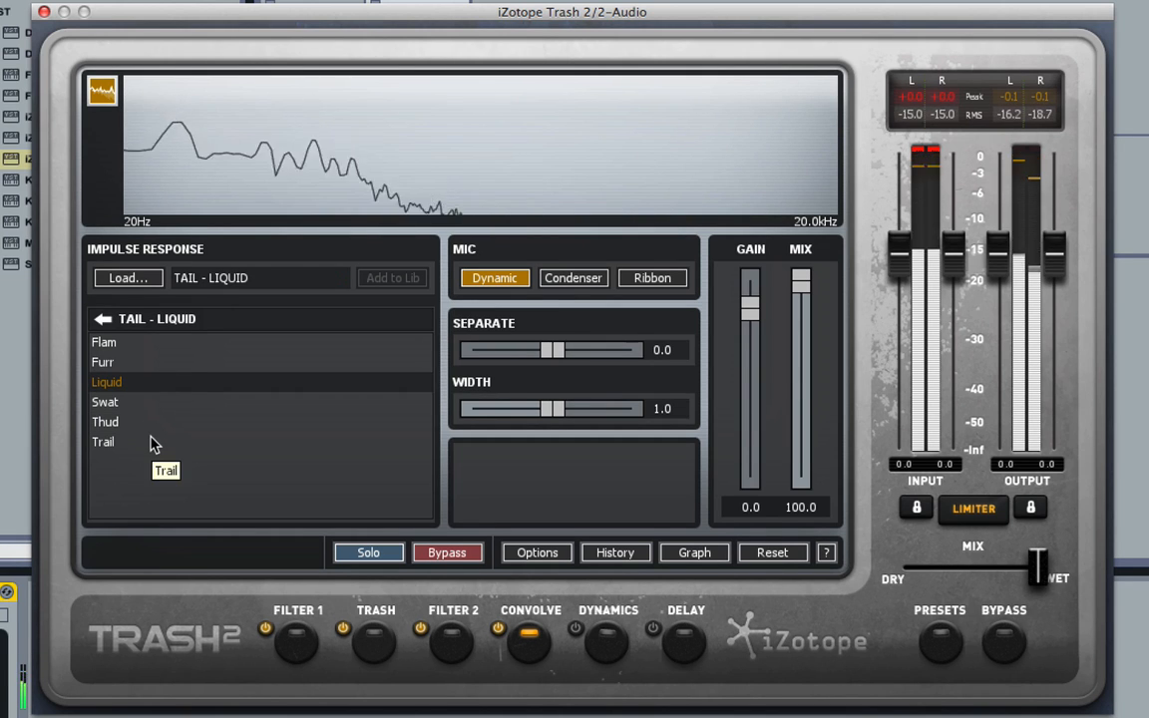
click(149, 442)
click(159, 344)
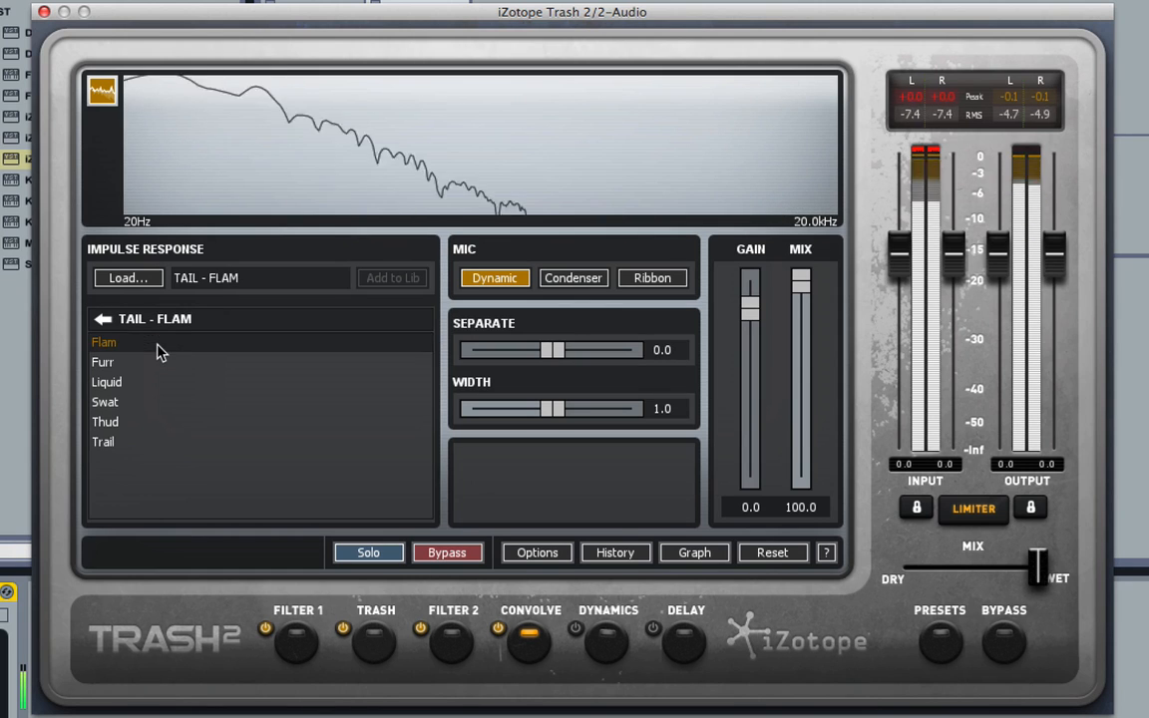
Open the MechAnimal category, try the Toad impulse, and load the Monkey impulse response.
click(103, 318)
click(182, 451)
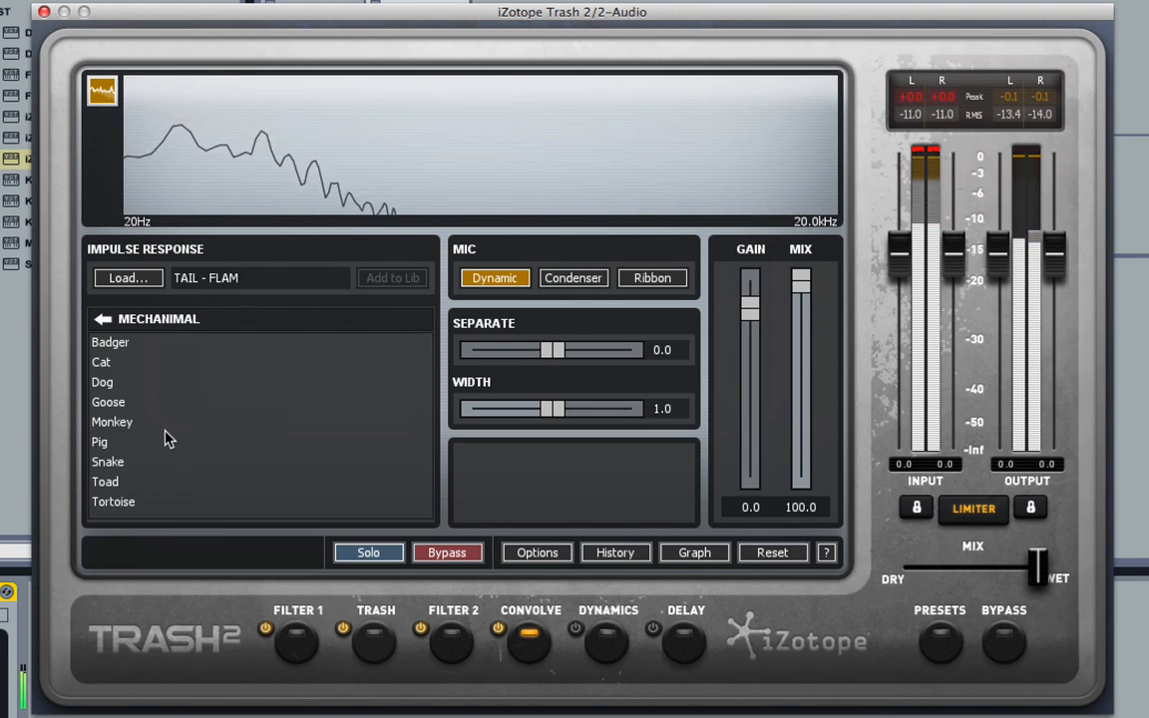
click(165, 425)
click(169, 481)
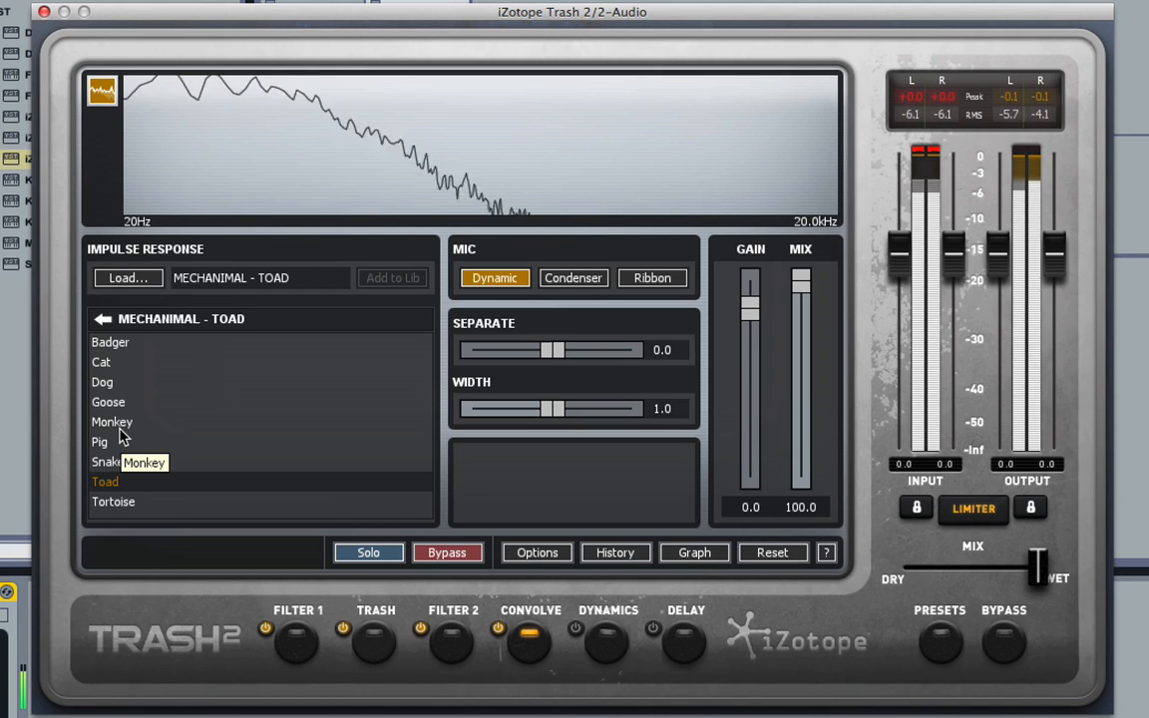
click(127, 431)
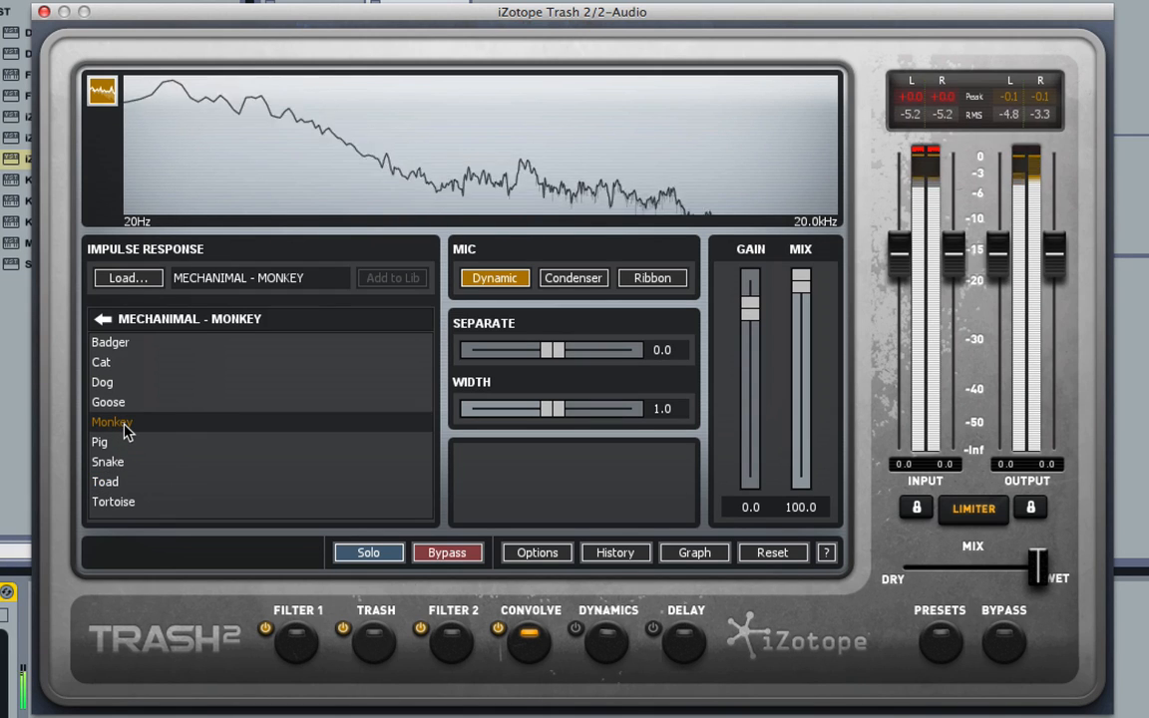
Load the Badger impulse response from the MechAnimal category and restart playback to audition it.
click(136, 342)
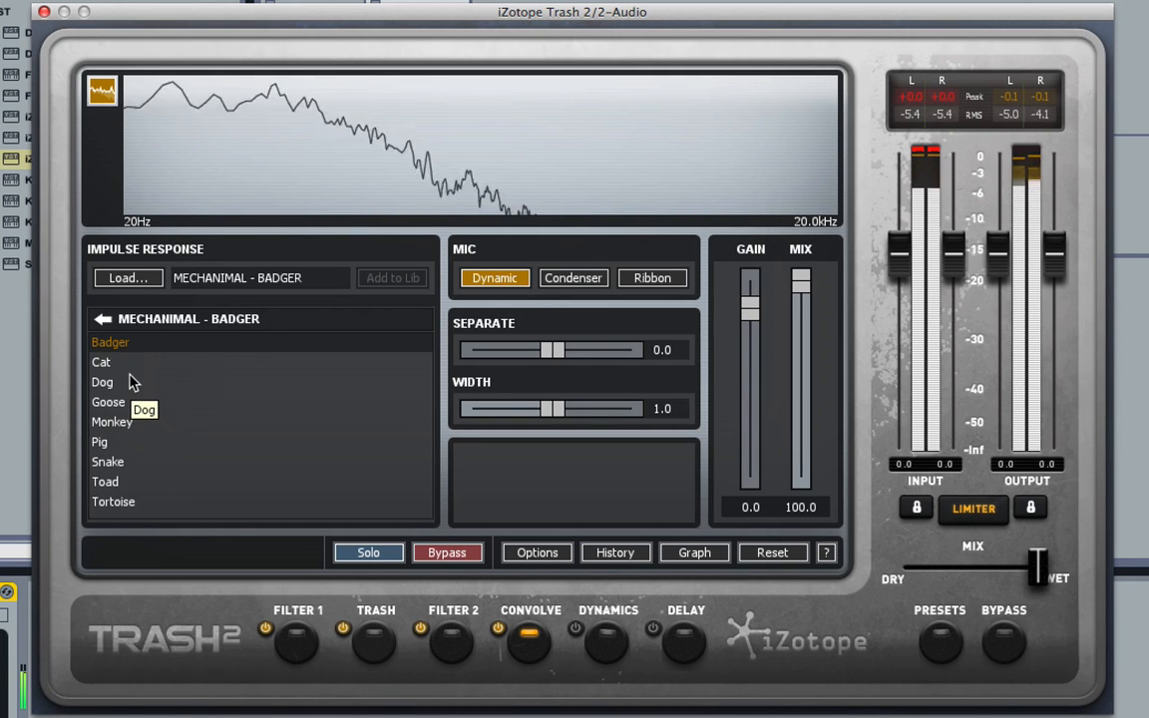
key(space)
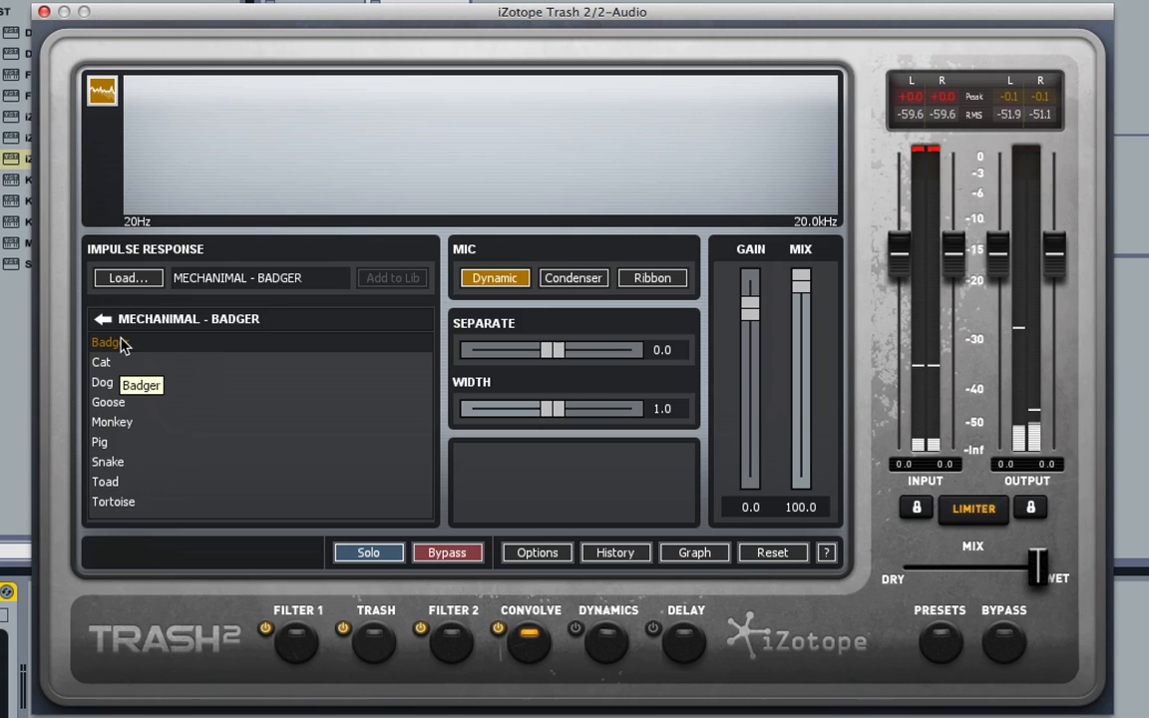
key(space)
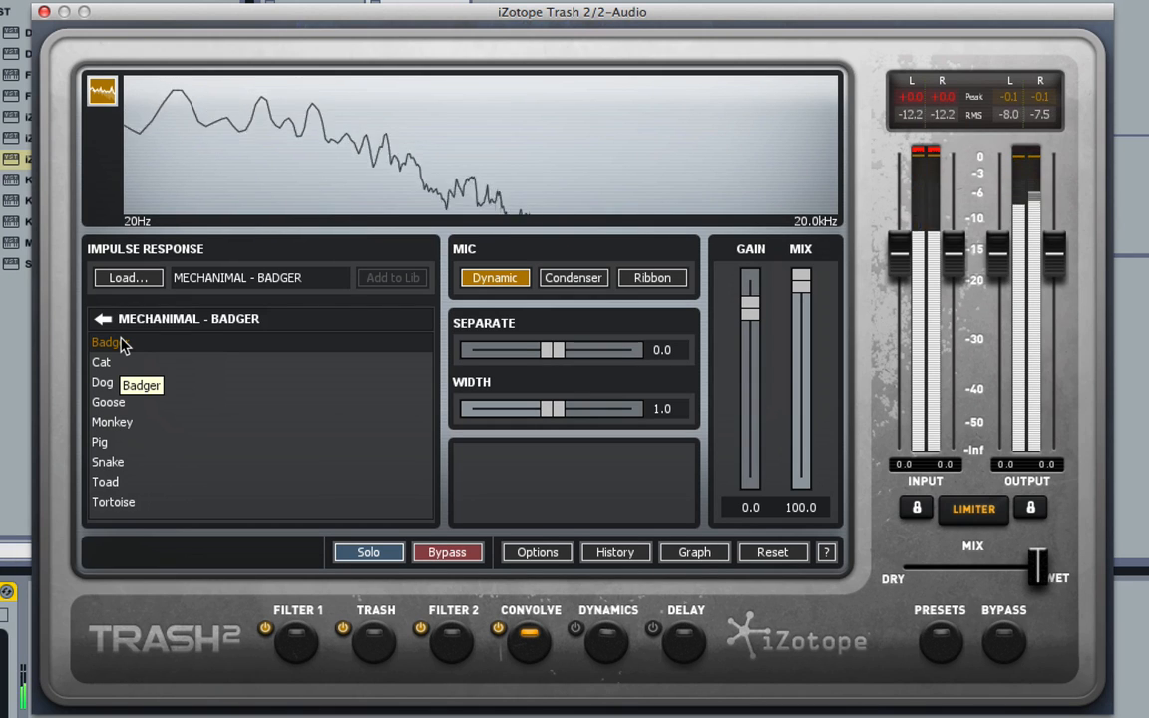
Audition the Dog and Goose MechAnimal impulse responses, returning to Dog.
click(128, 382)
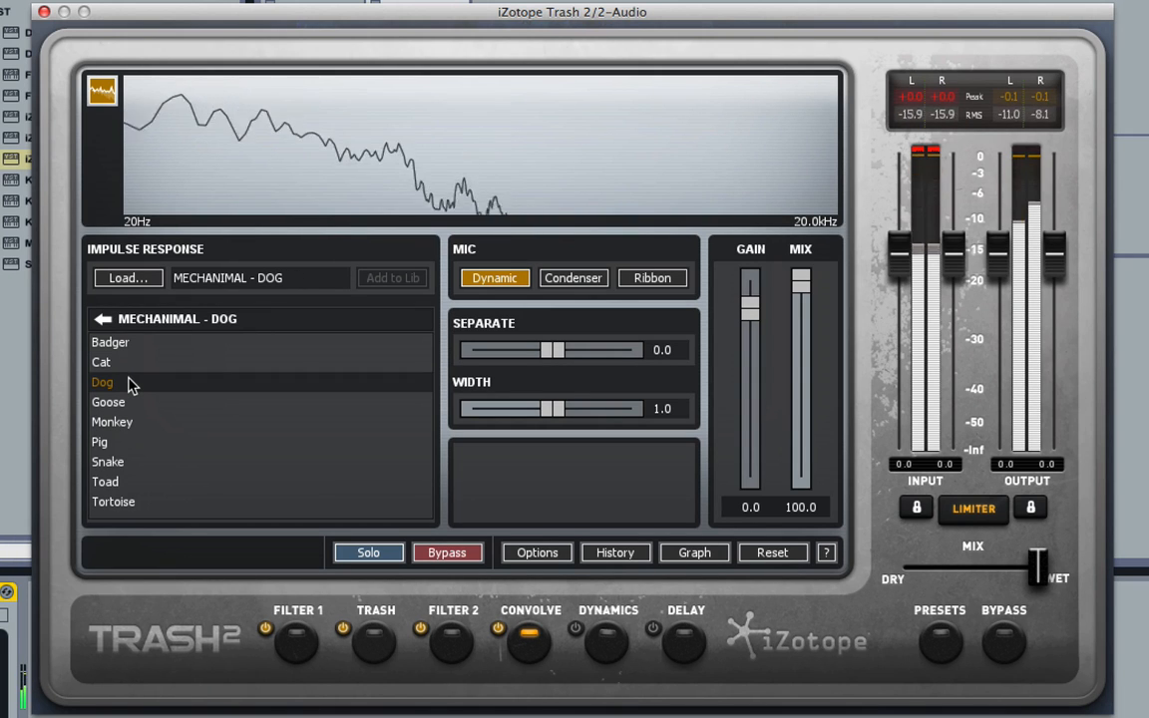
click(126, 404)
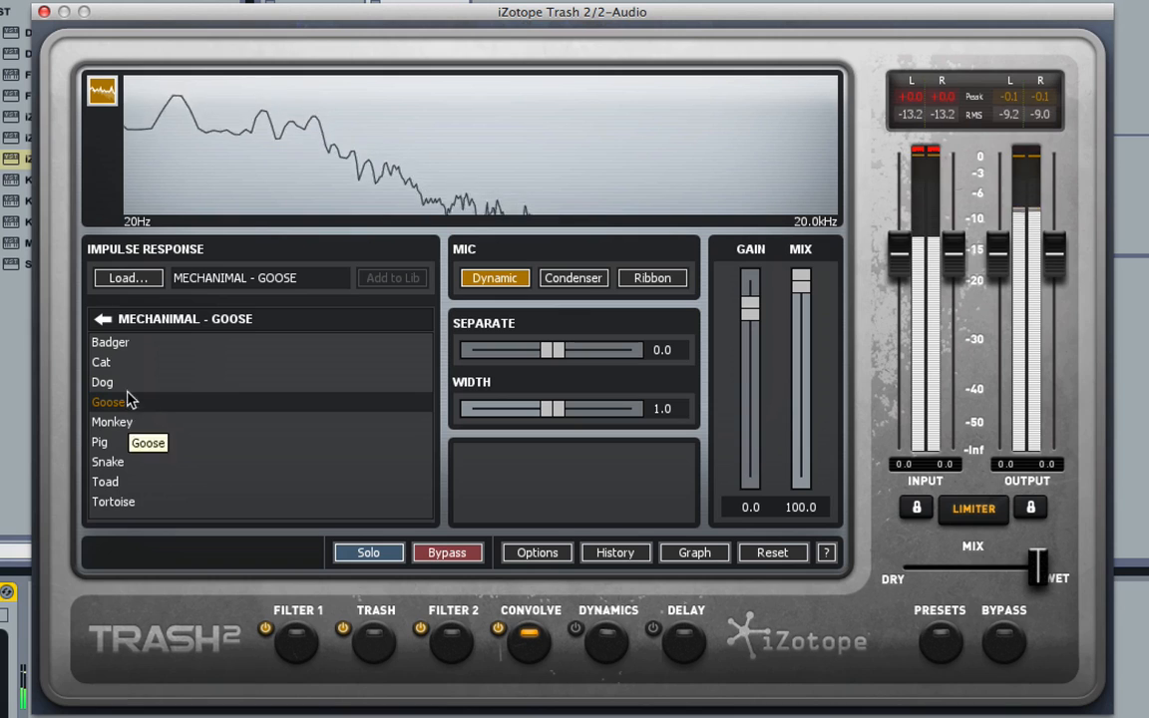
click(118, 388)
Open the FX category and audition the Copper Buzz, Electric Shock and Electric Scratch impulse responses.
click(103, 318)
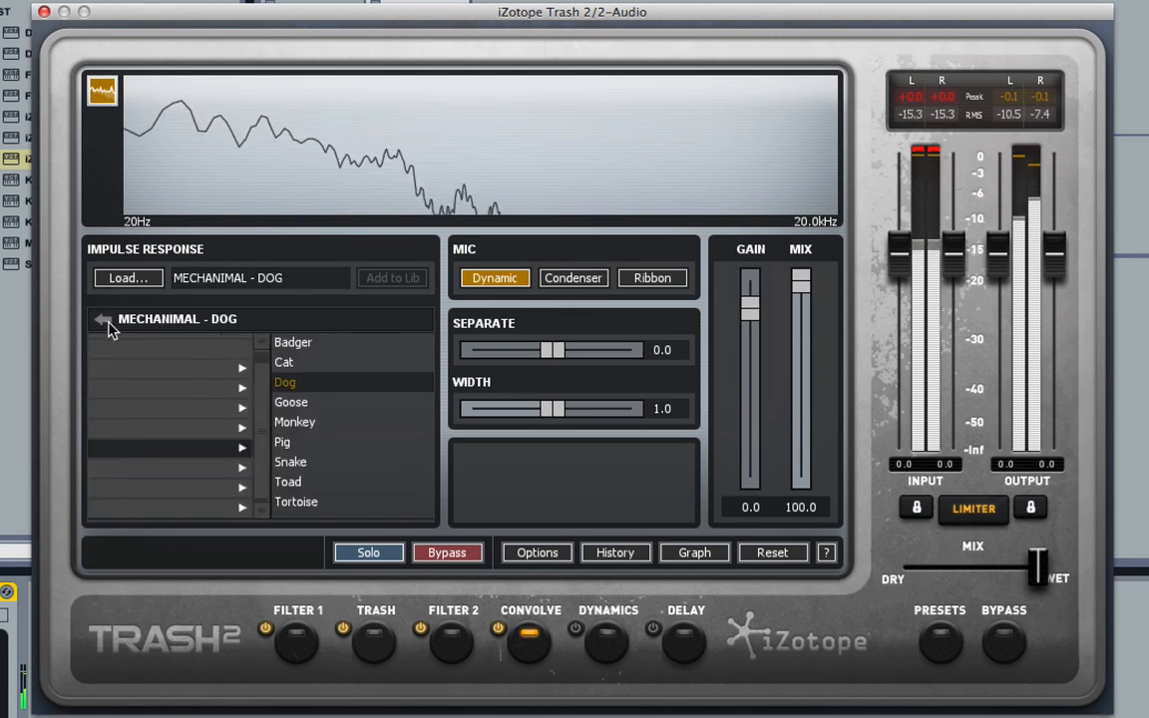
click(174, 427)
scroll(175, 489, down, 2)
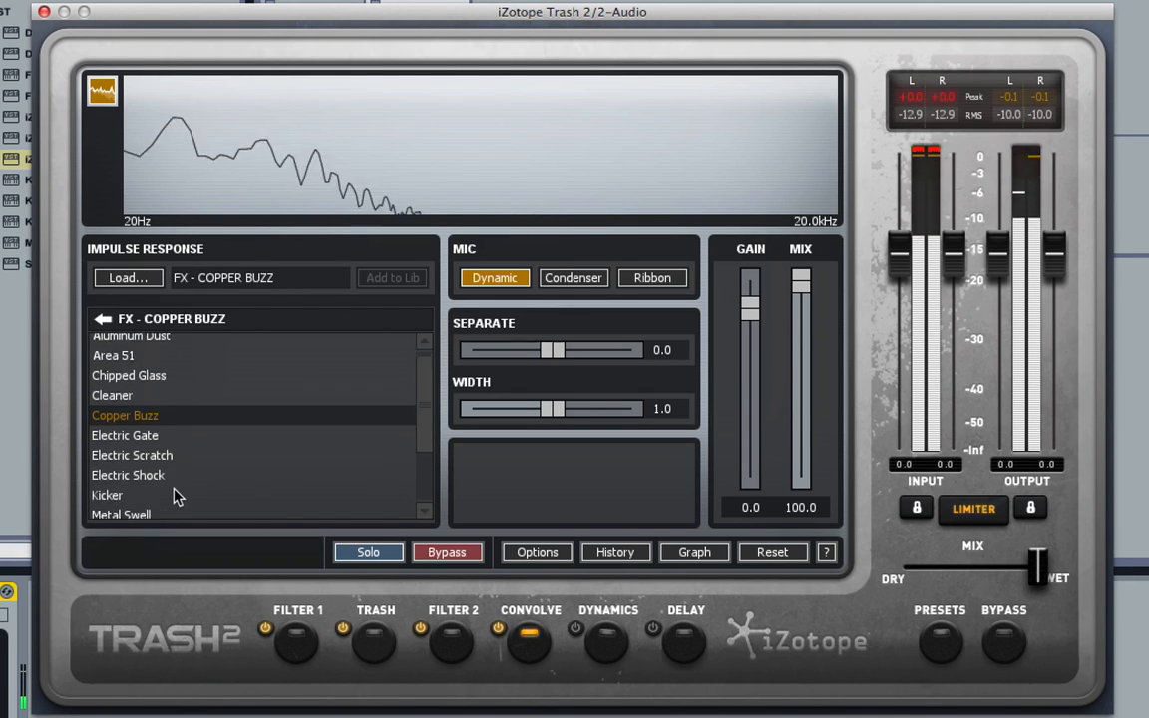
click(172, 509)
click(180, 451)
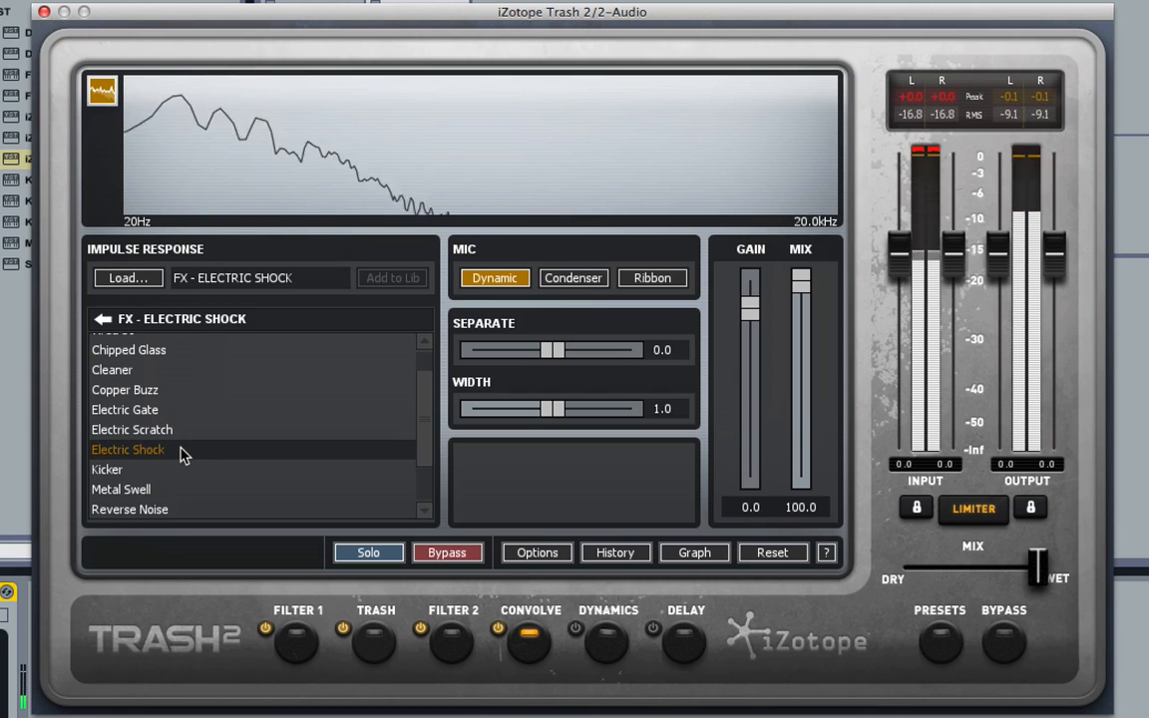
click(181, 432)
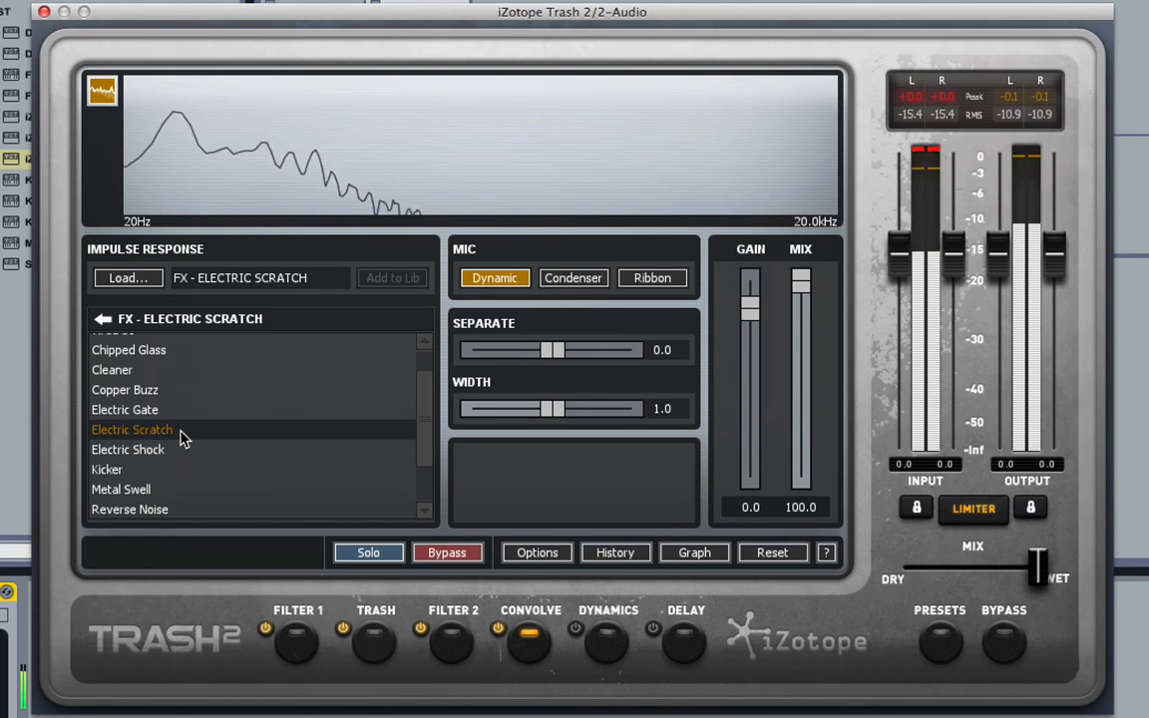
Load the Sweep FX impulse response and toggle the Convolve module off and on to compare.
scroll(180, 464, down, 3)
click(170, 474)
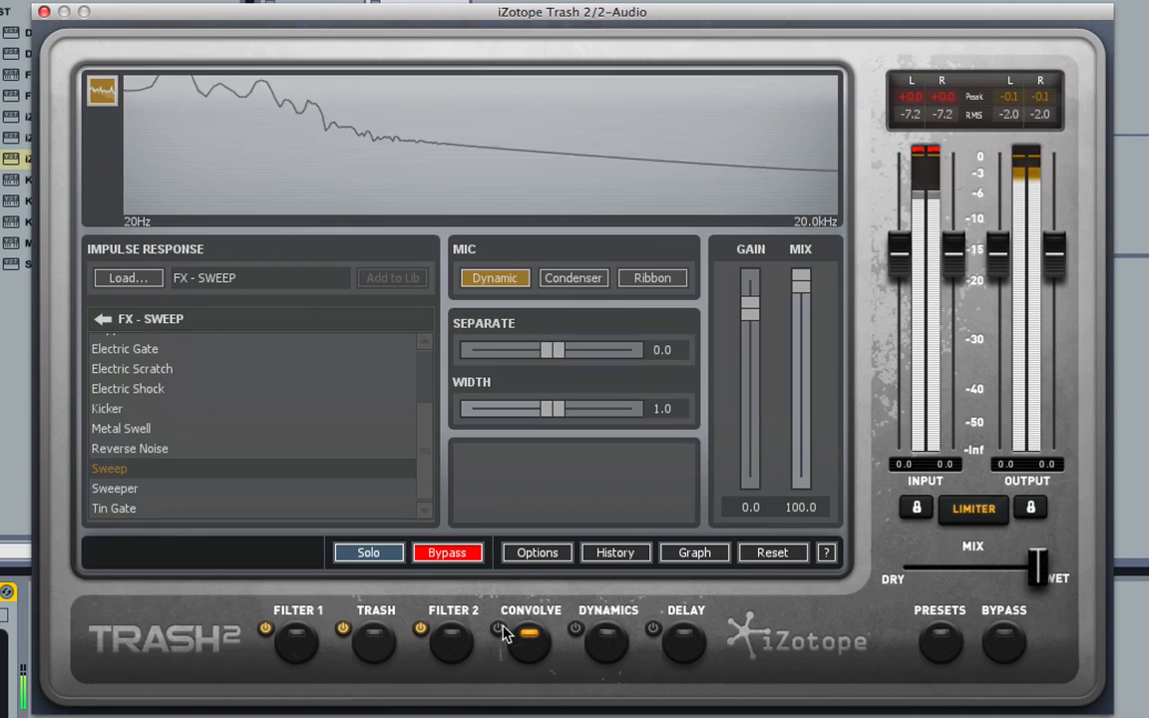
click(499, 631)
click(499, 629)
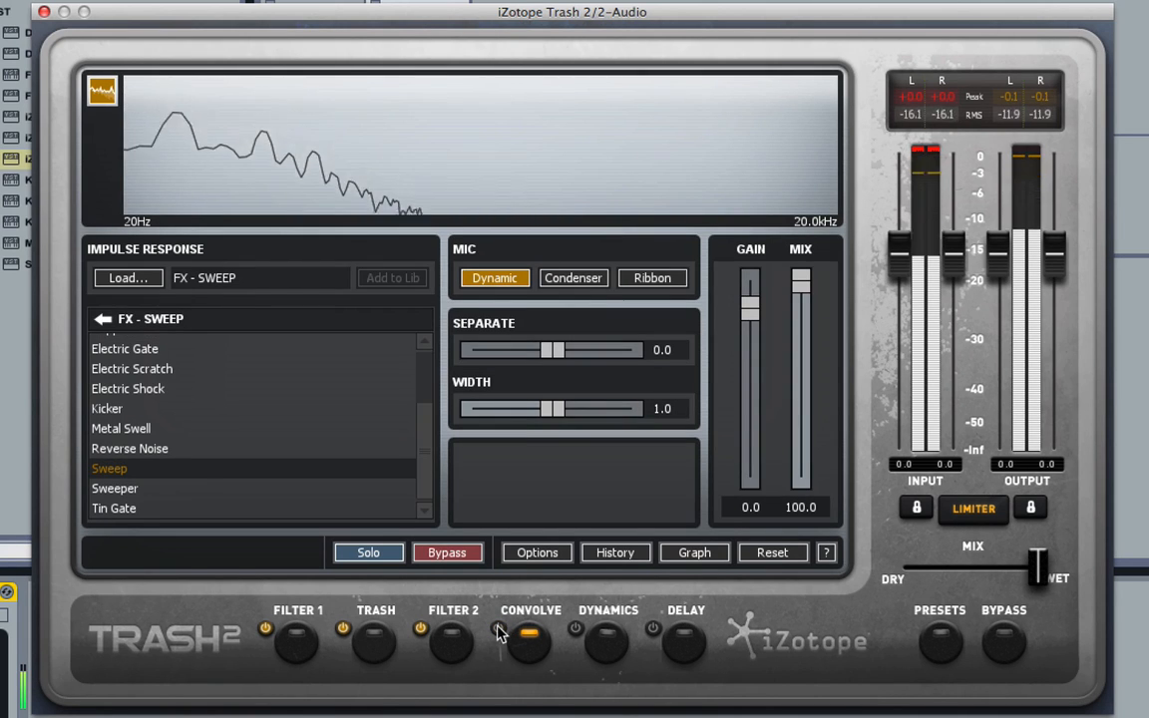
click(498, 630)
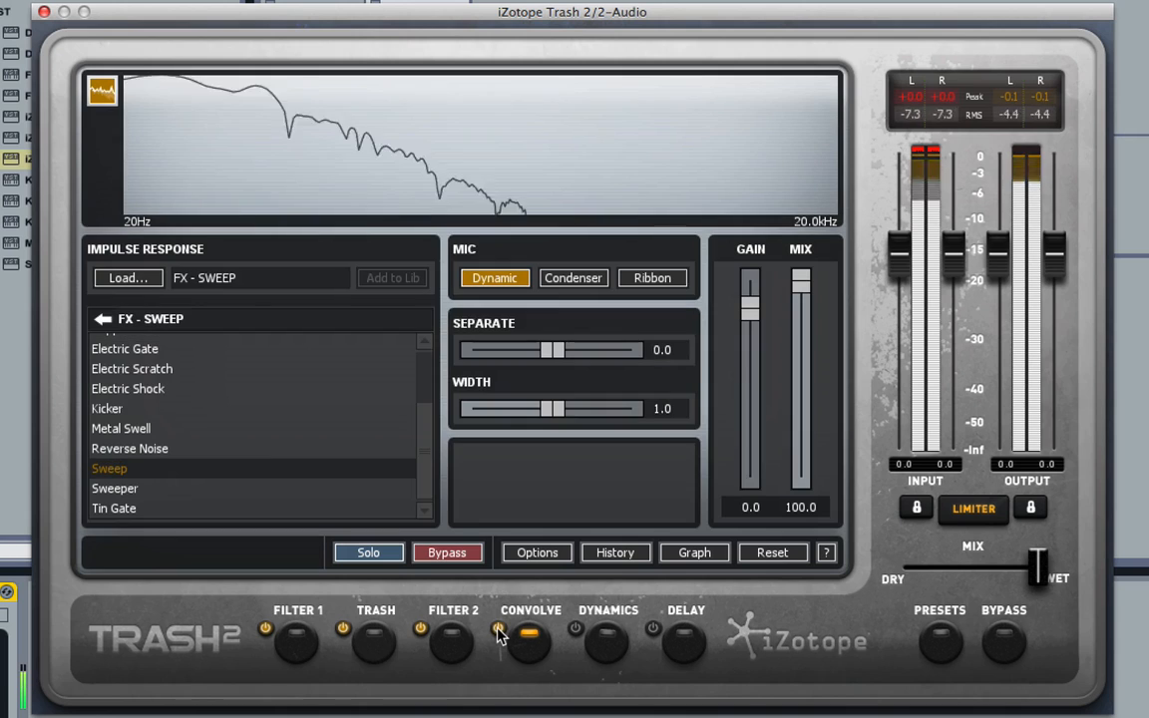
click(499, 630)
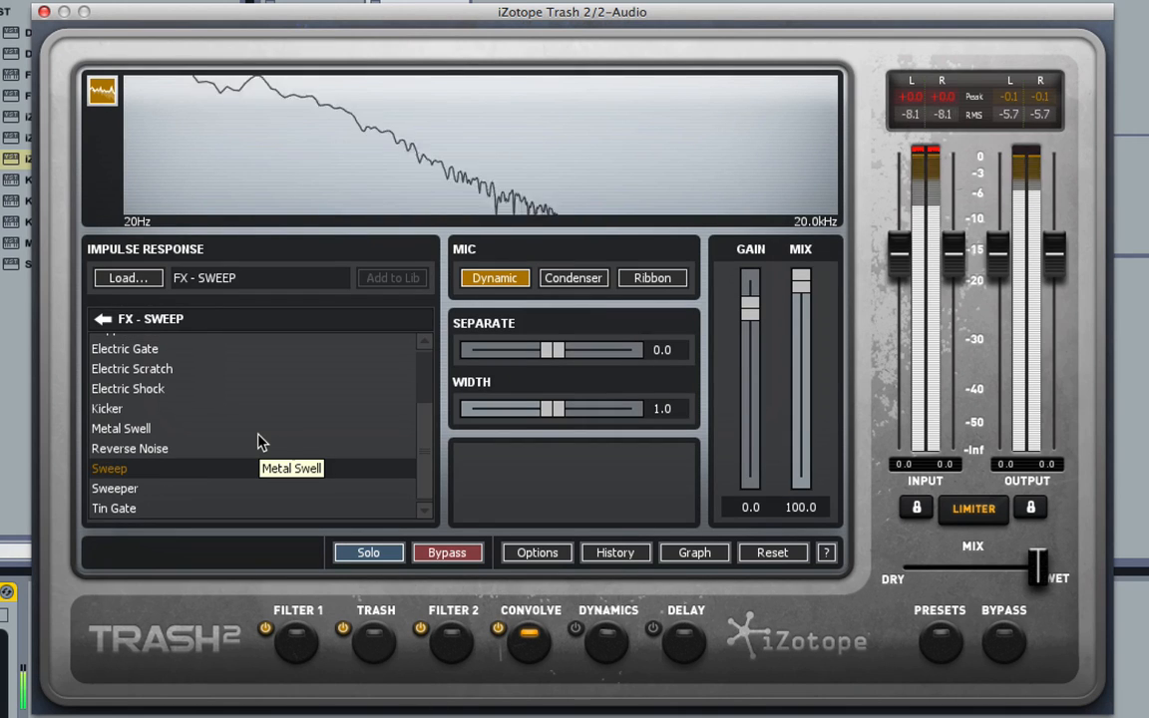
Audition the Copper Buzz, Tin Gate, Sweeper and Sweep FX impulse responses.
scroll(256, 438, up, 2)
click(204, 391)
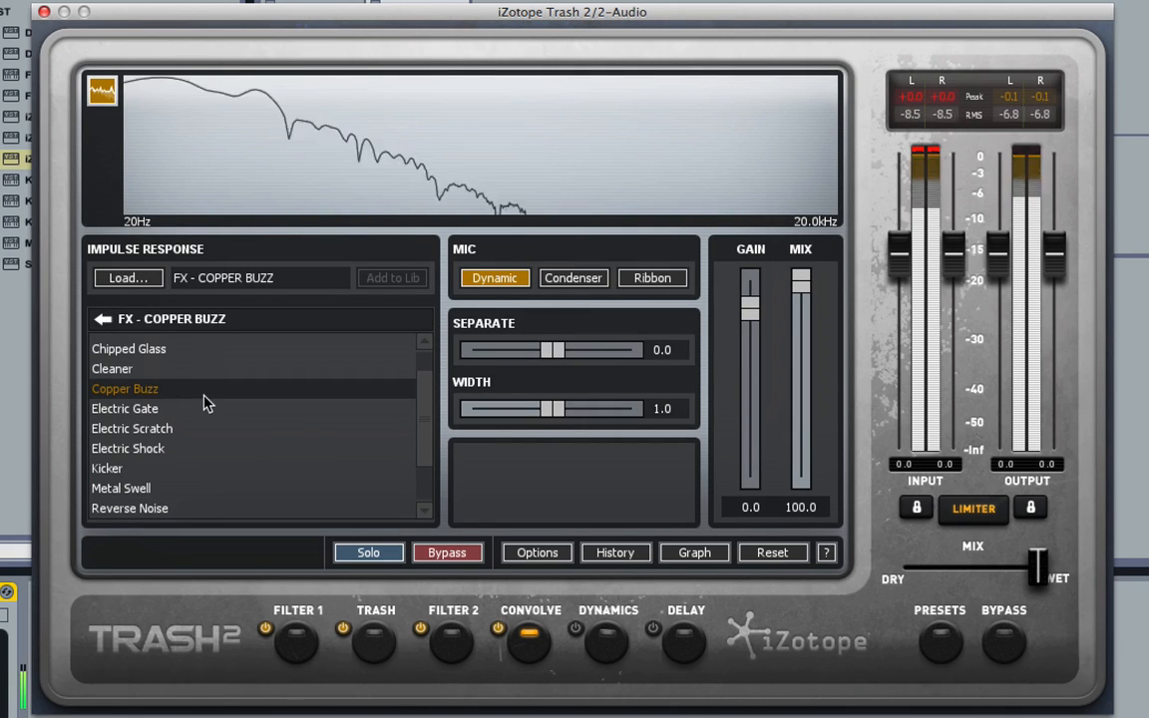
scroll(219, 504, down, 3)
click(213, 509)
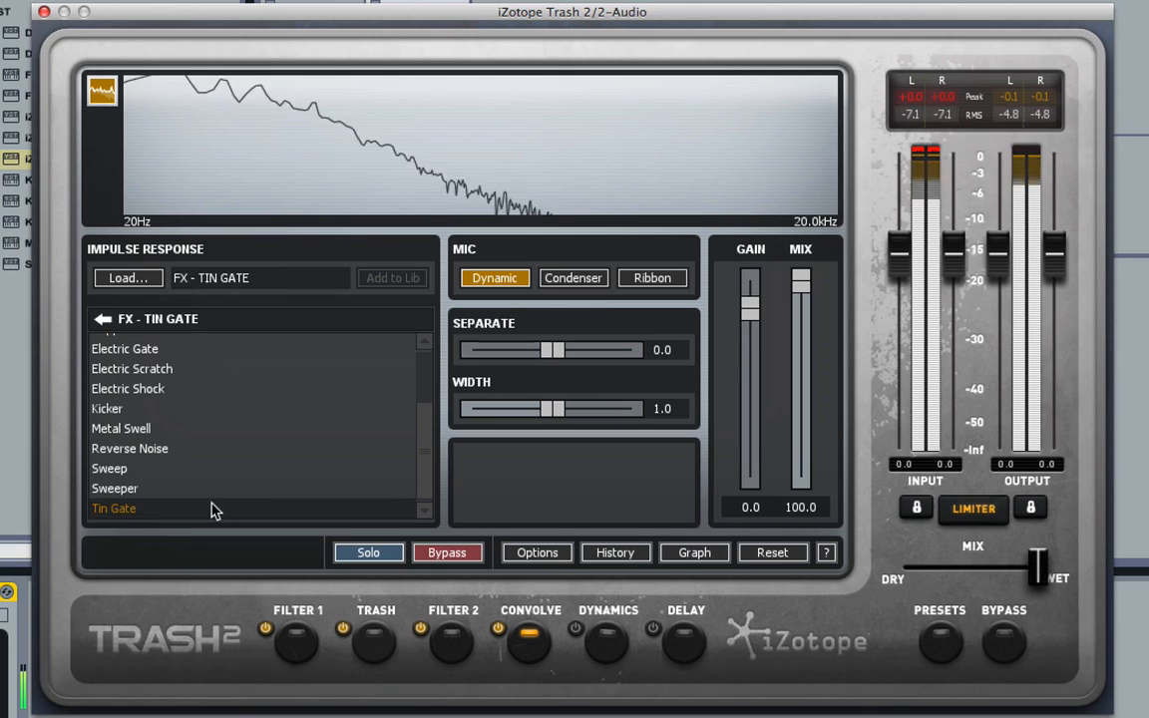
click(213, 489)
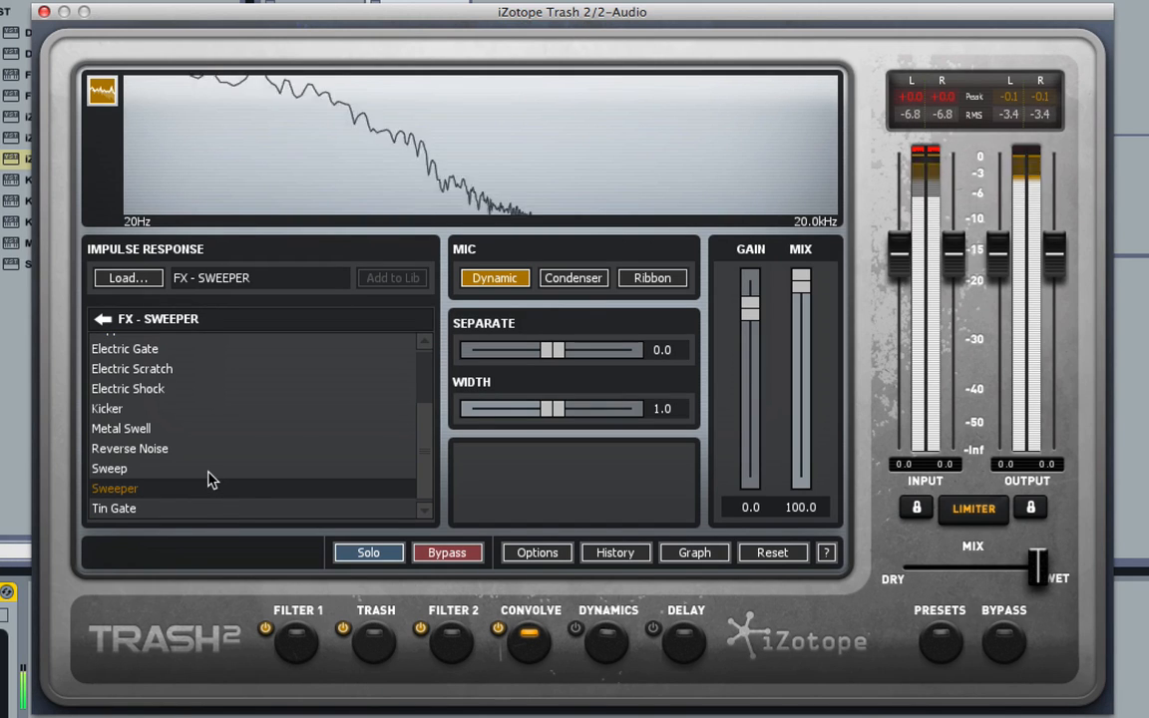
click(209, 471)
Audition the Chipped Glass and Area 51 FX impulse responses.
scroll(199, 394, up, 3)
click(194, 359)
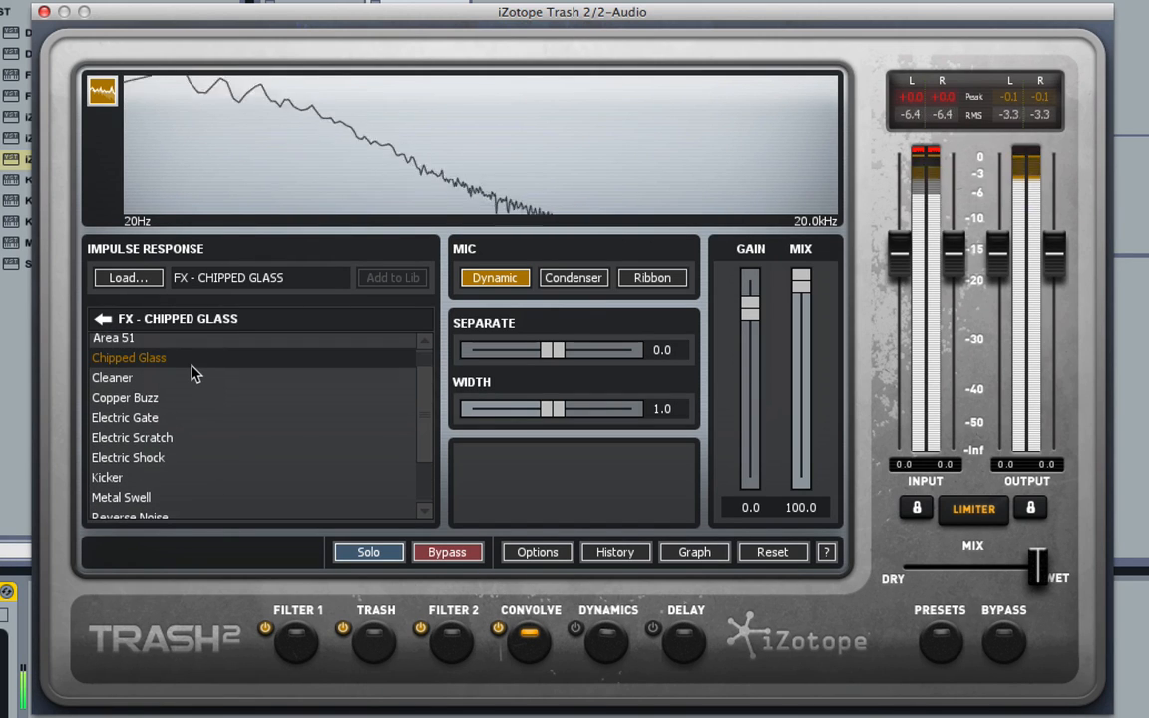
click(140, 339)
Open the Body category and audition Wide Dirt, Tape Slip, TV Scoop and Fishbowl impulse responses.
click(103, 319)
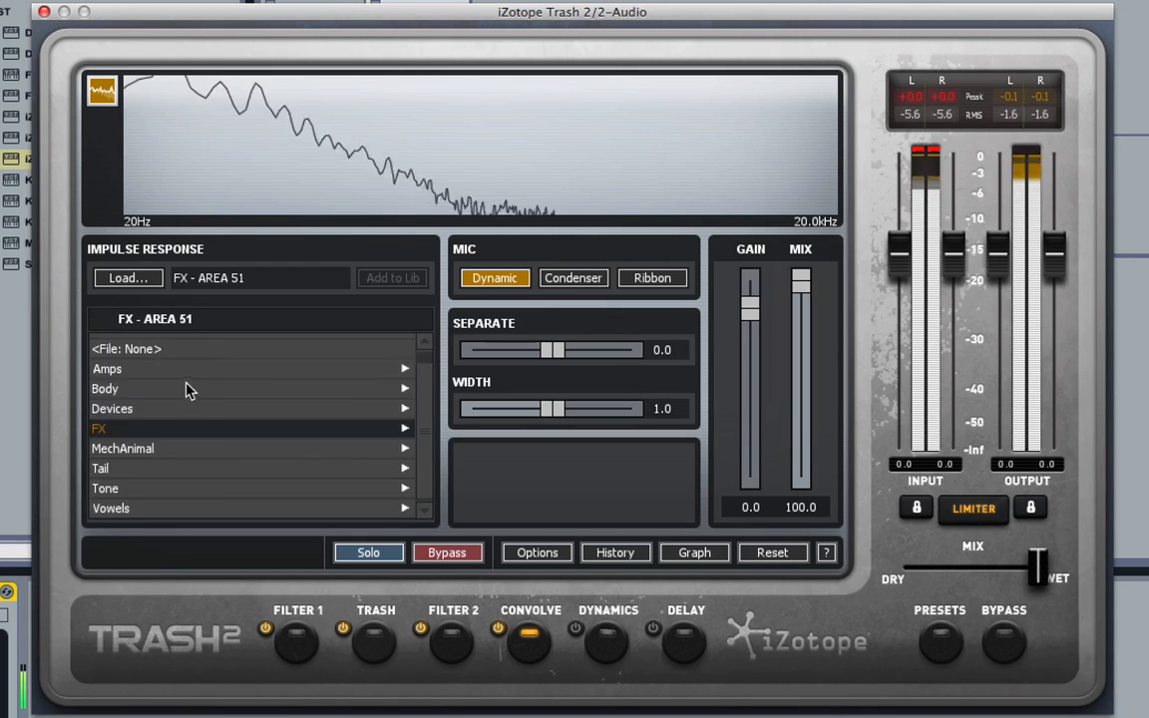
click(179, 384)
click(168, 423)
click(171, 506)
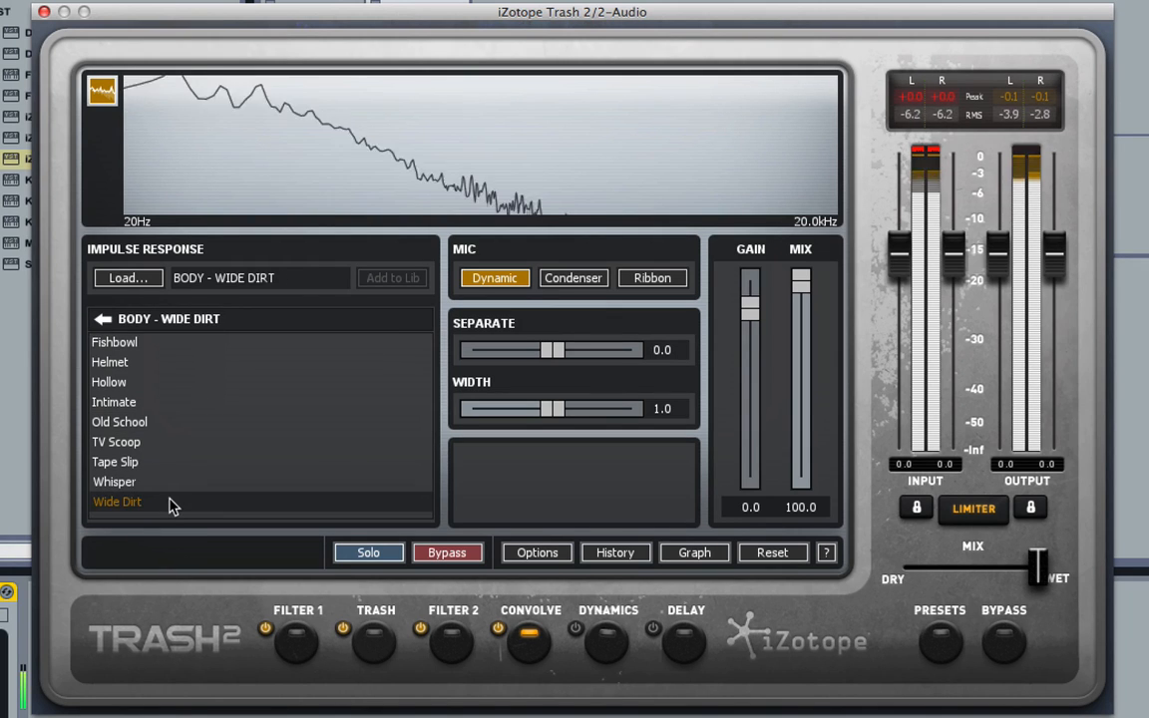
click(175, 464)
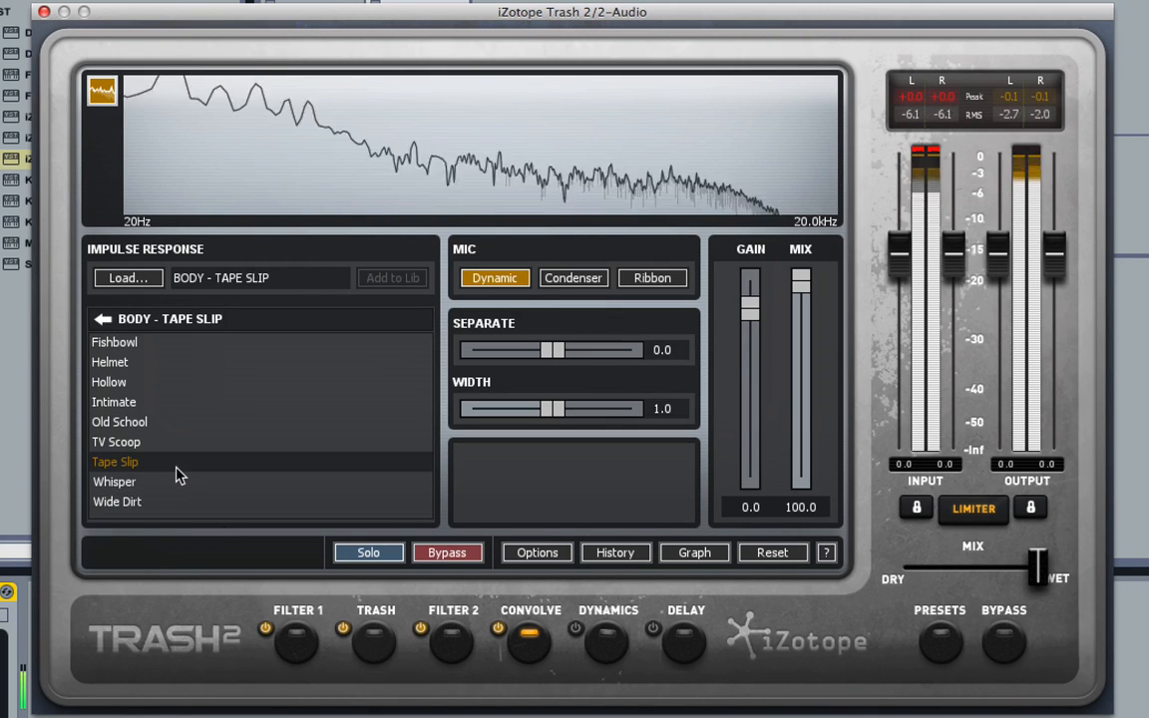
click(175, 444)
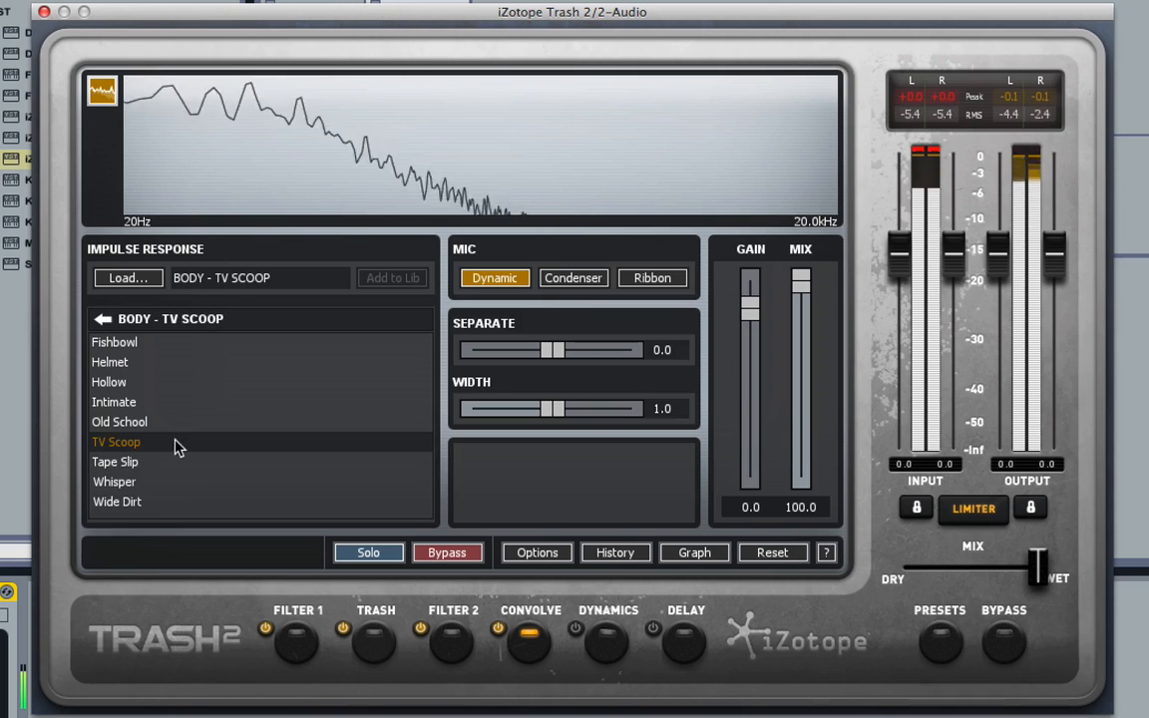
click(172, 349)
Open the Amps category and audition amp impulses, ending on Brockton Modified.
click(103, 321)
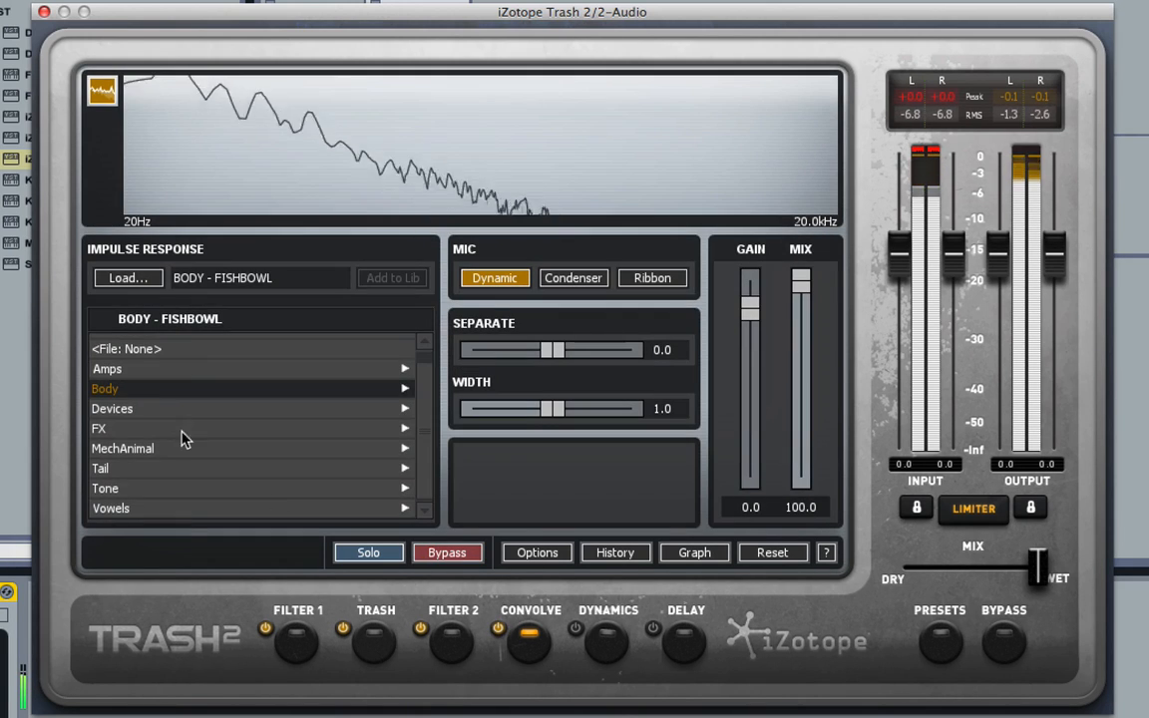
click(170, 371)
click(170, 402)
click(154, 482)
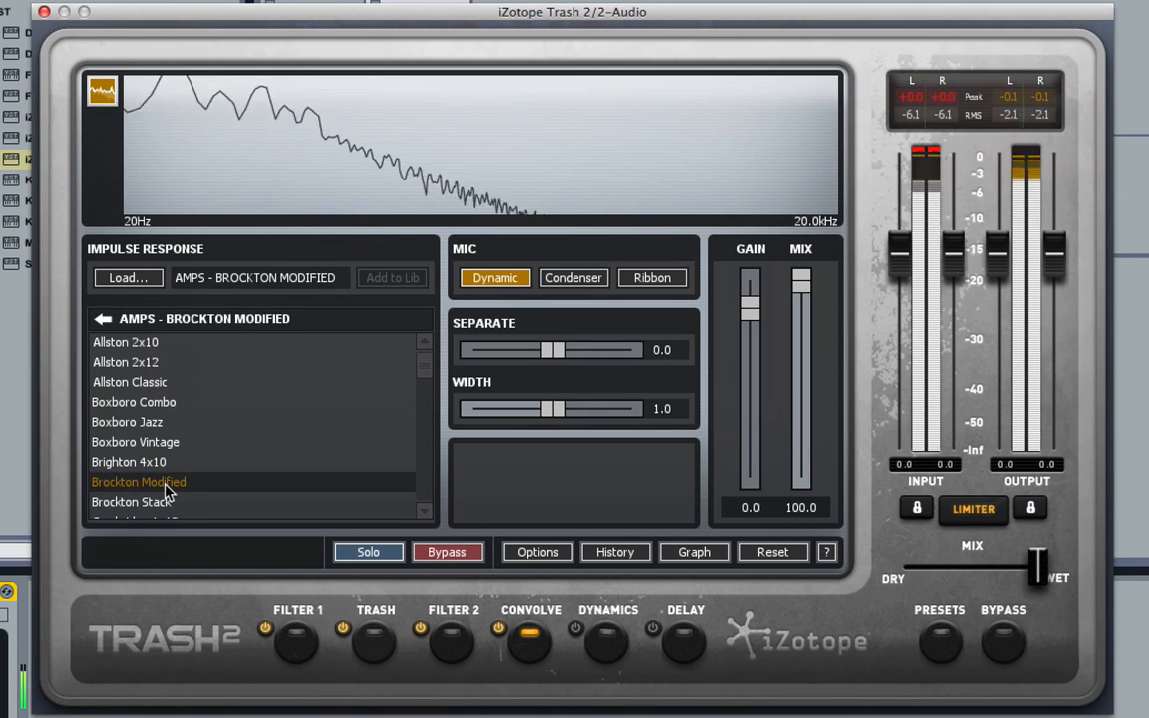
Open the Tone category and audition the Choke and Bright impulse responses.
click(103, 319)
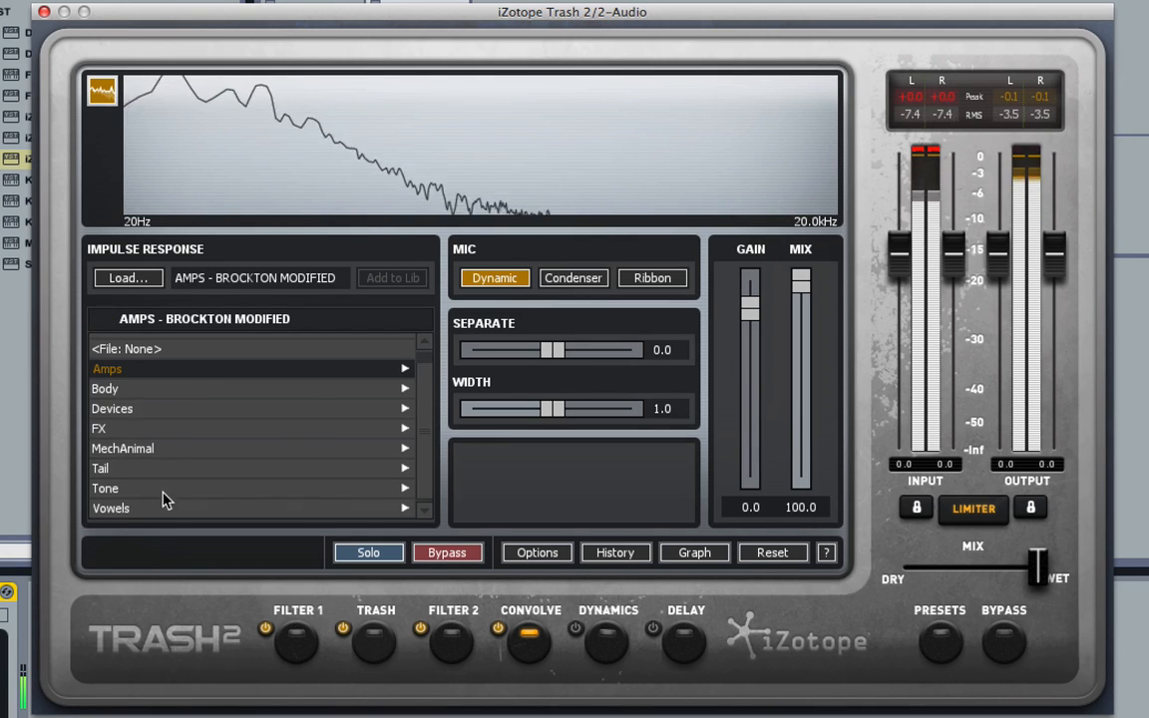
click(164, 484)
click(155, 464)
click(154, 423)
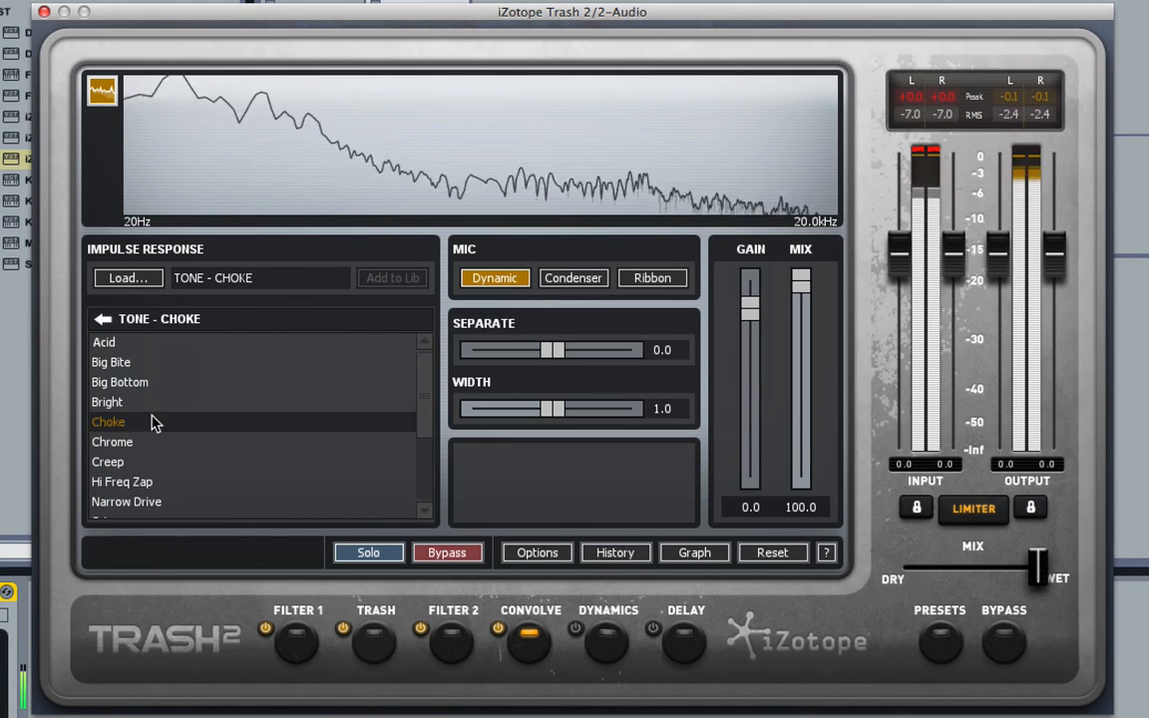
click(152, 403)
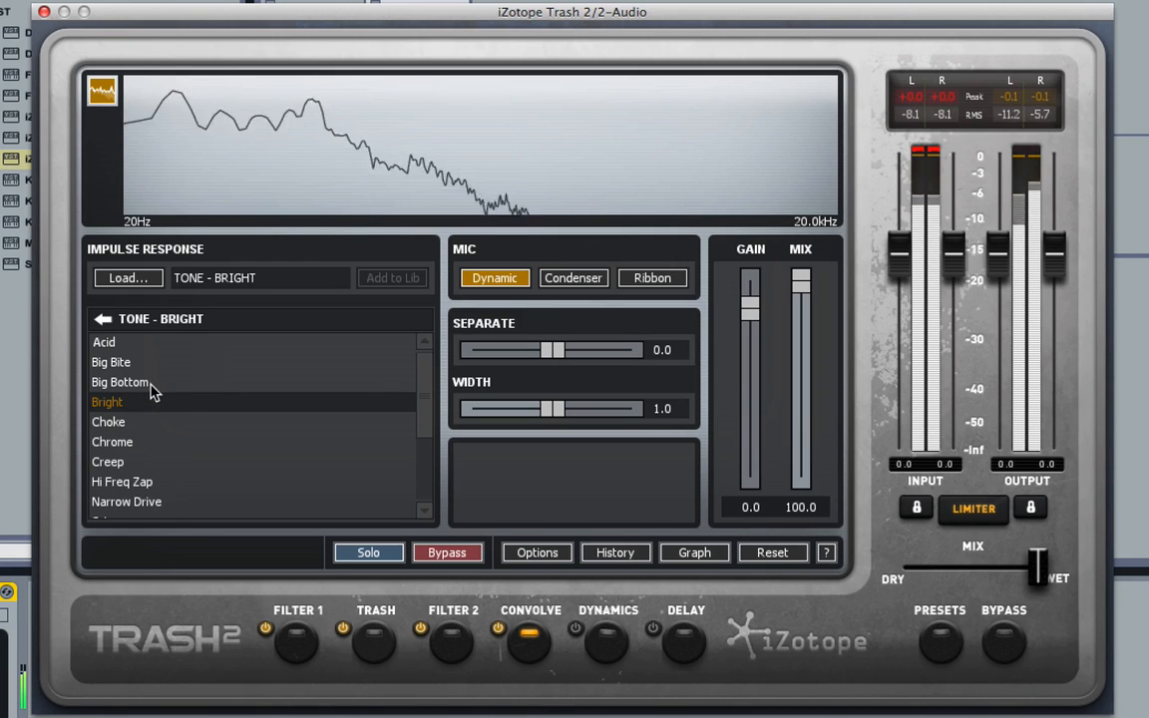
Audition the Big Bottom, Big Bite and Acid tone impulse responses.
click(152, 384)
click(145, 364)
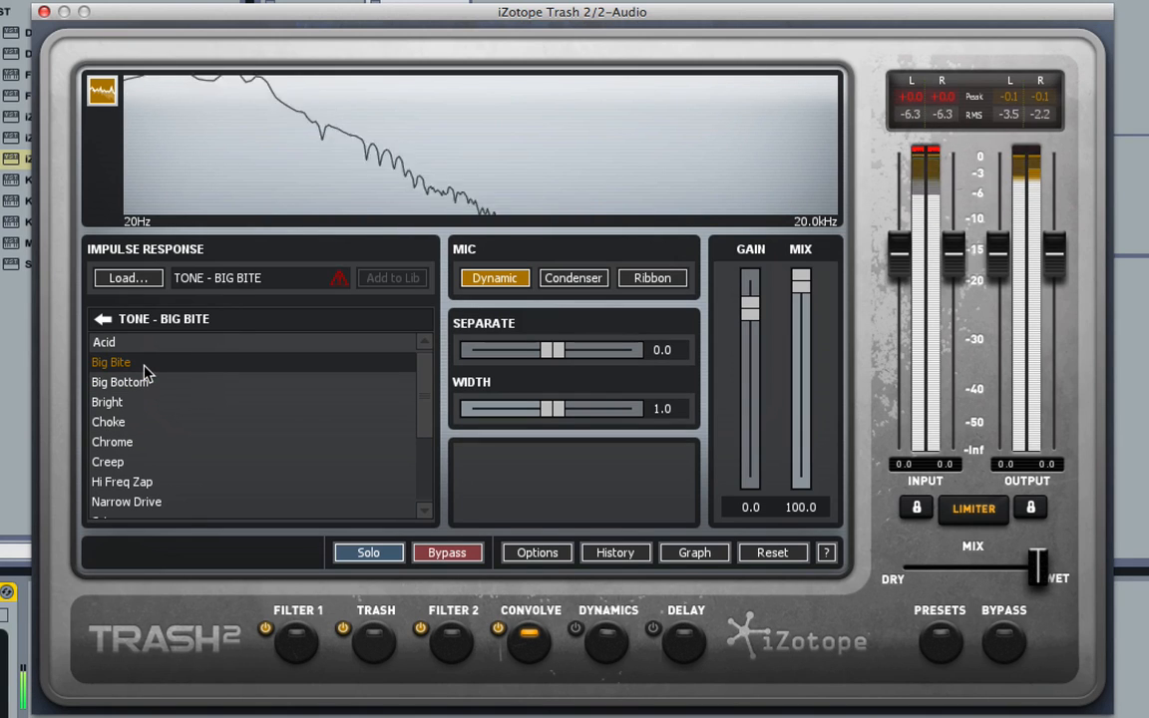
click(136, 344)
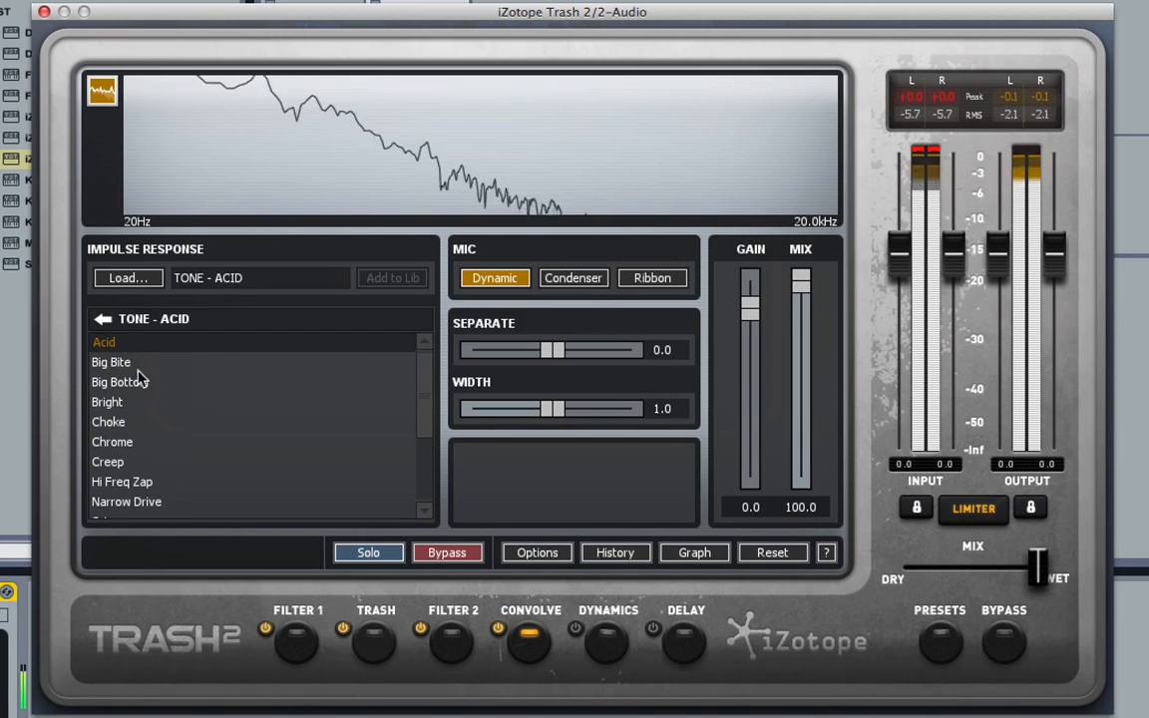
Audition the Chrome, Creep and Hi Freq Zap tone impulse responses.
click(155, 444)
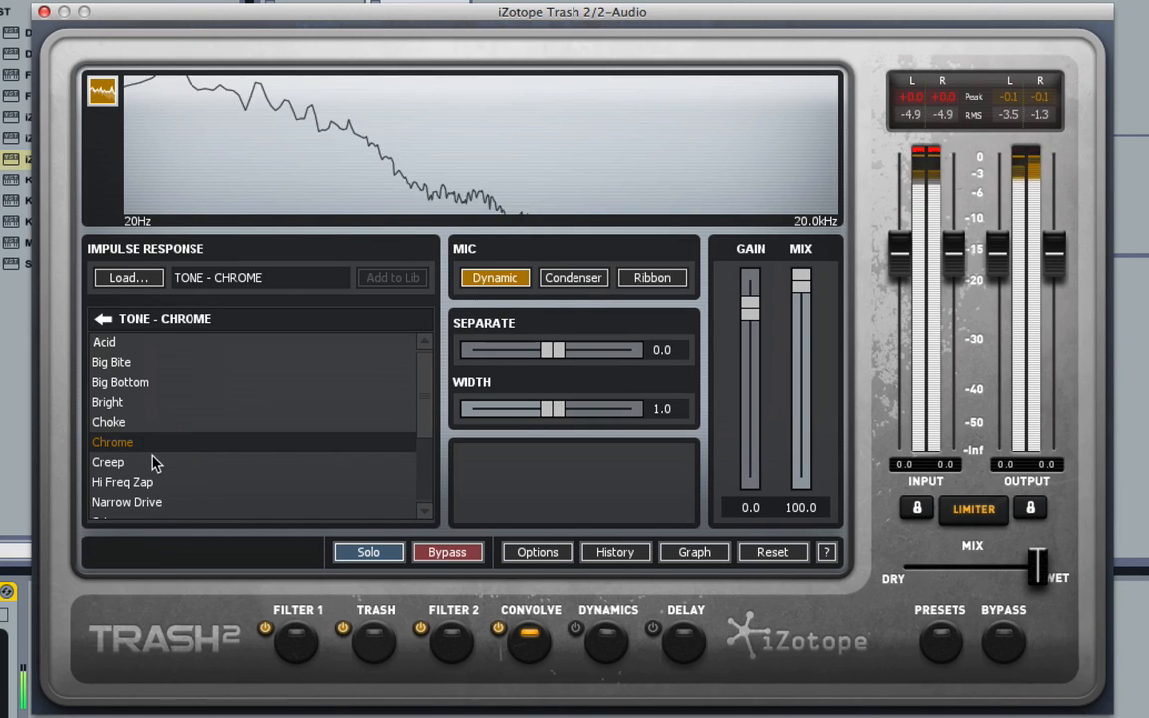
click(154, 462)
scroll(154, 461, down, 1)
click(153, 456)
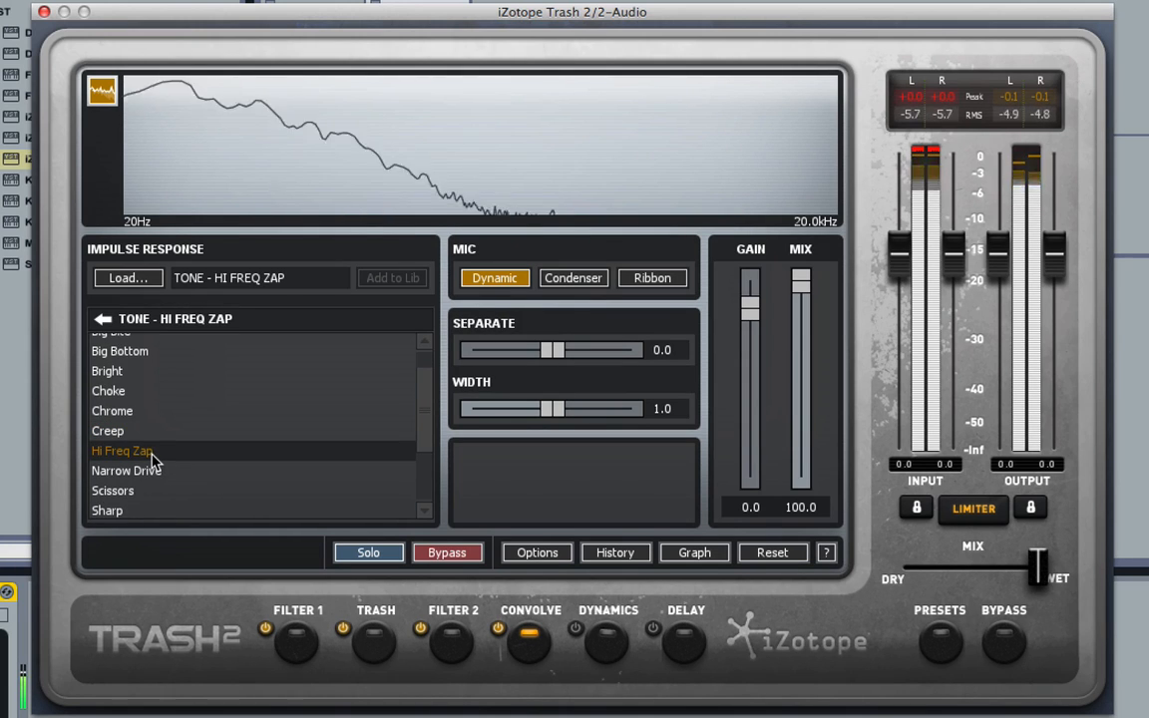
Audition the Creep, Scissors and Sharp tone impulse responses, keeping Sharp loaded.
click(144, 438)
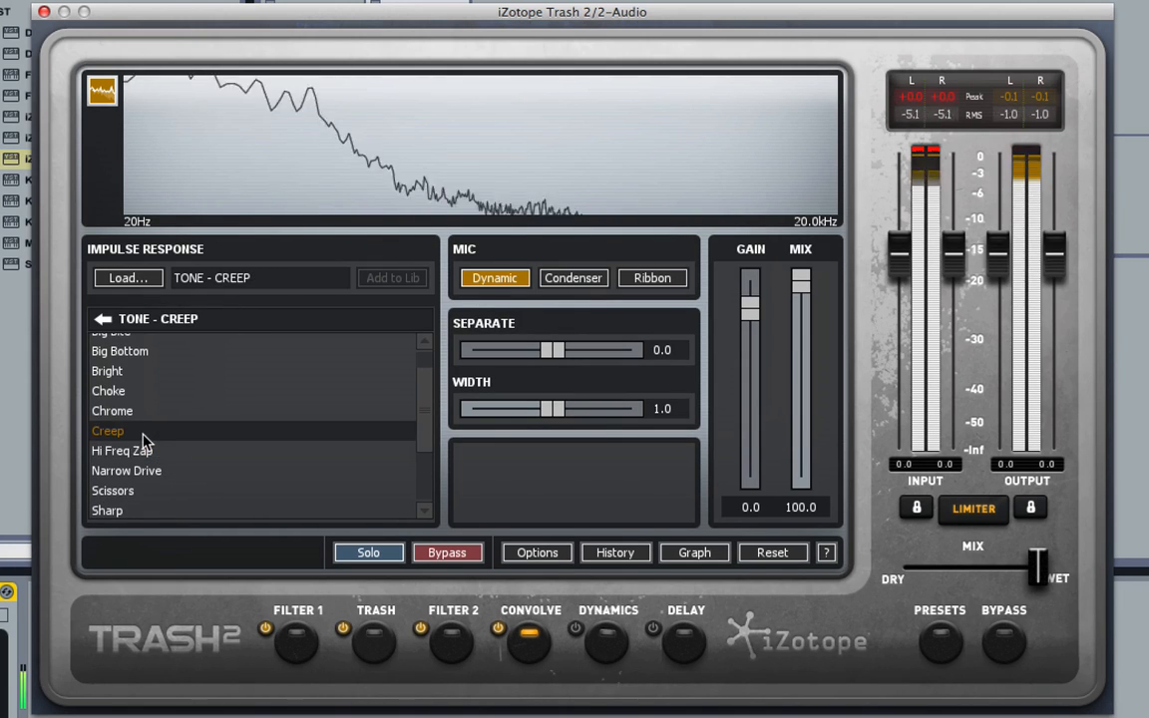
click(167, 490)
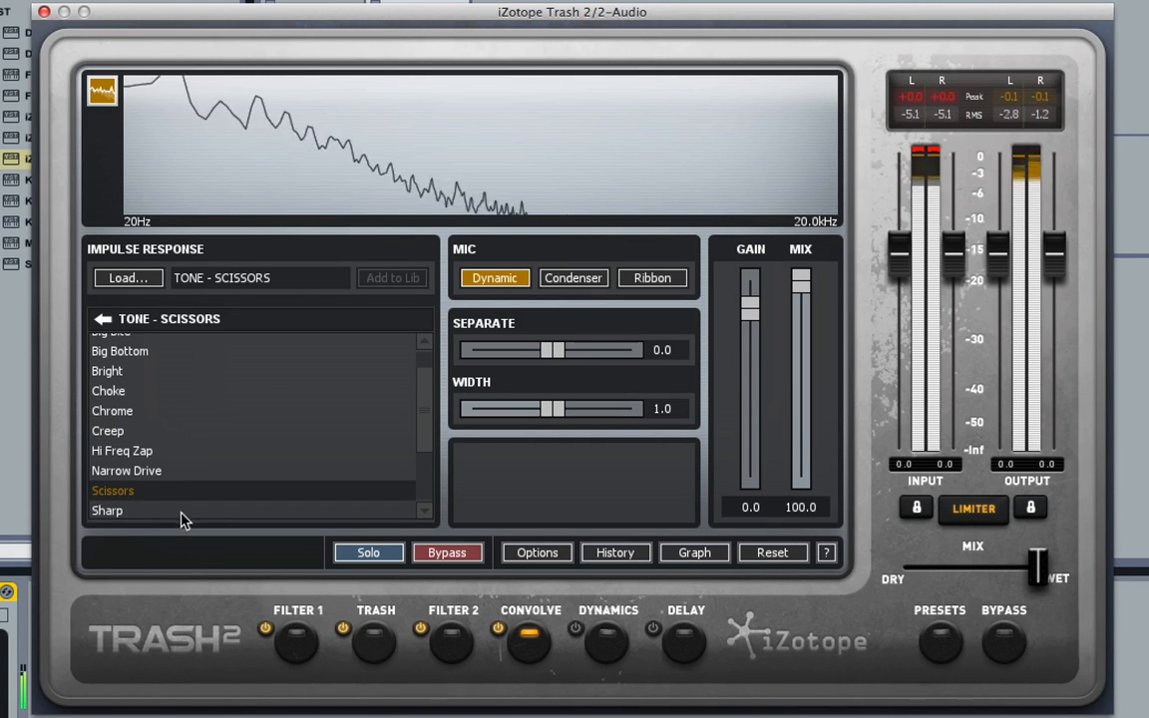
click(181, 515)
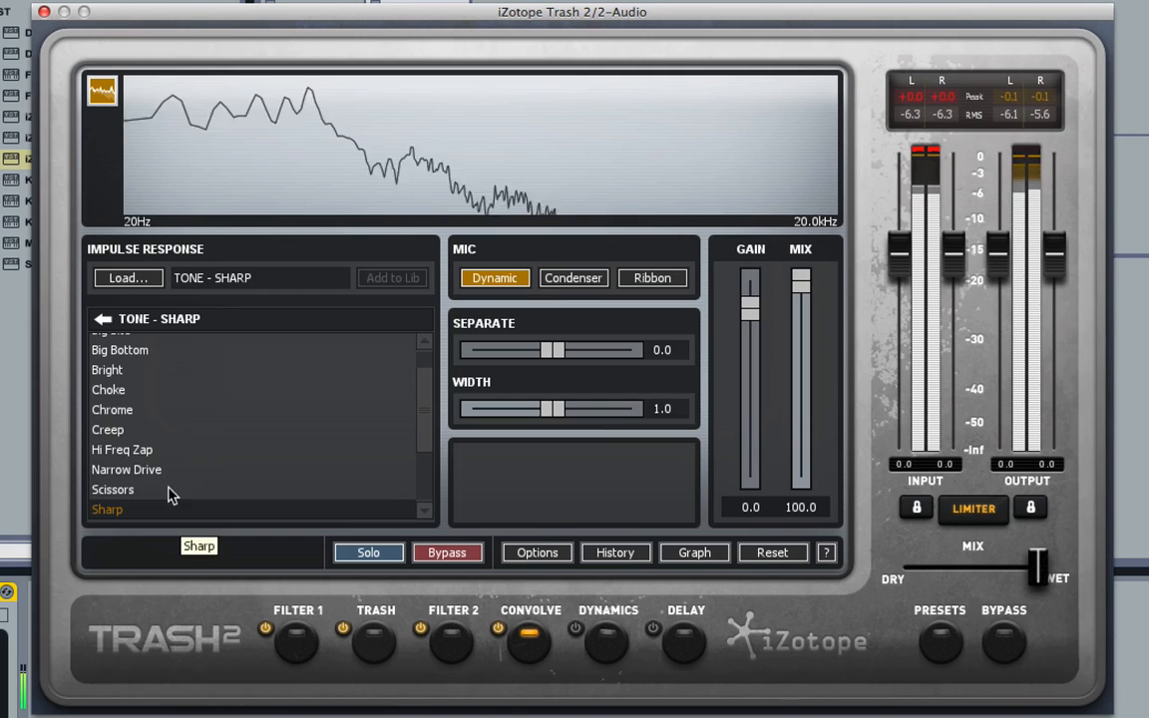
Lower the convolution mix to 41.8 and open the Tail impulse response category.
drag(808, 364, 803, 396)
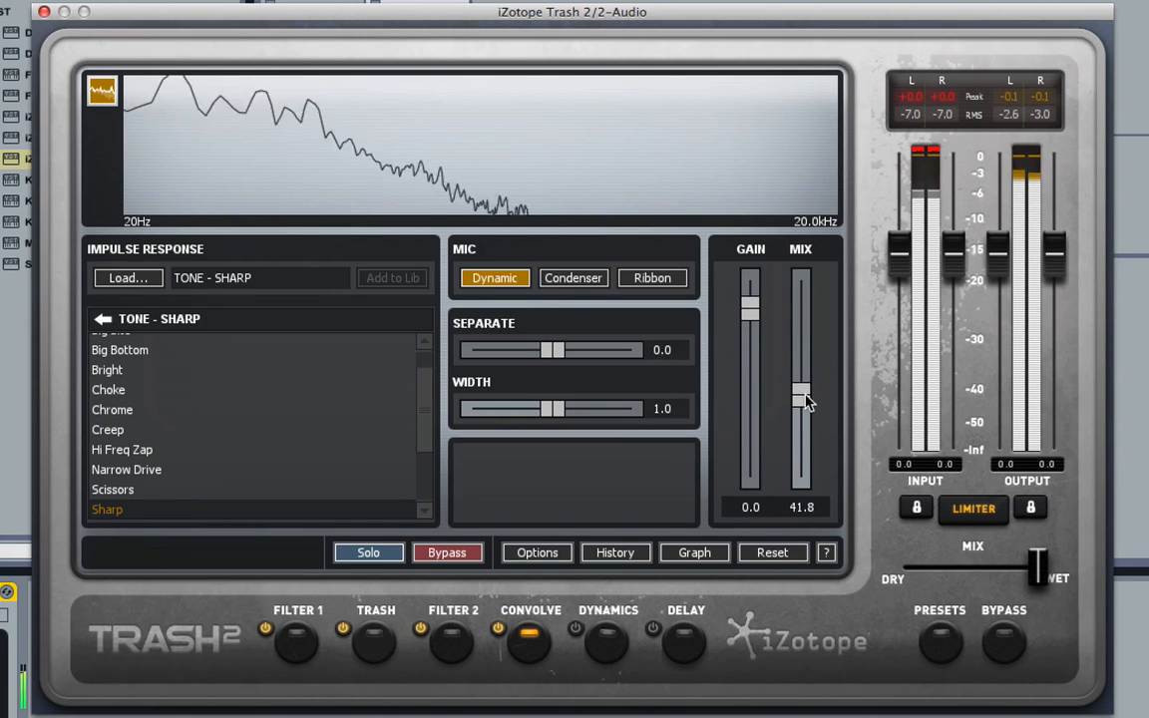
click(103, 321)
click(188, 467)
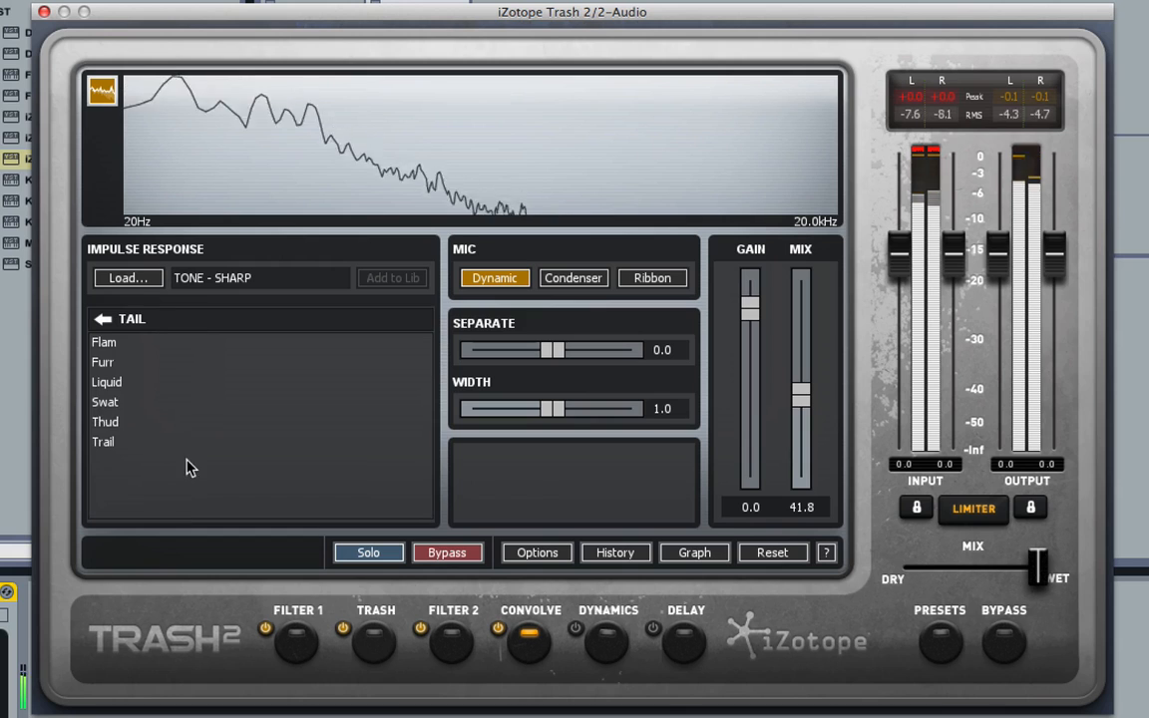
Load the Tail Thud impulse response and set the convolution mix to 32.8.
click(133, 423)
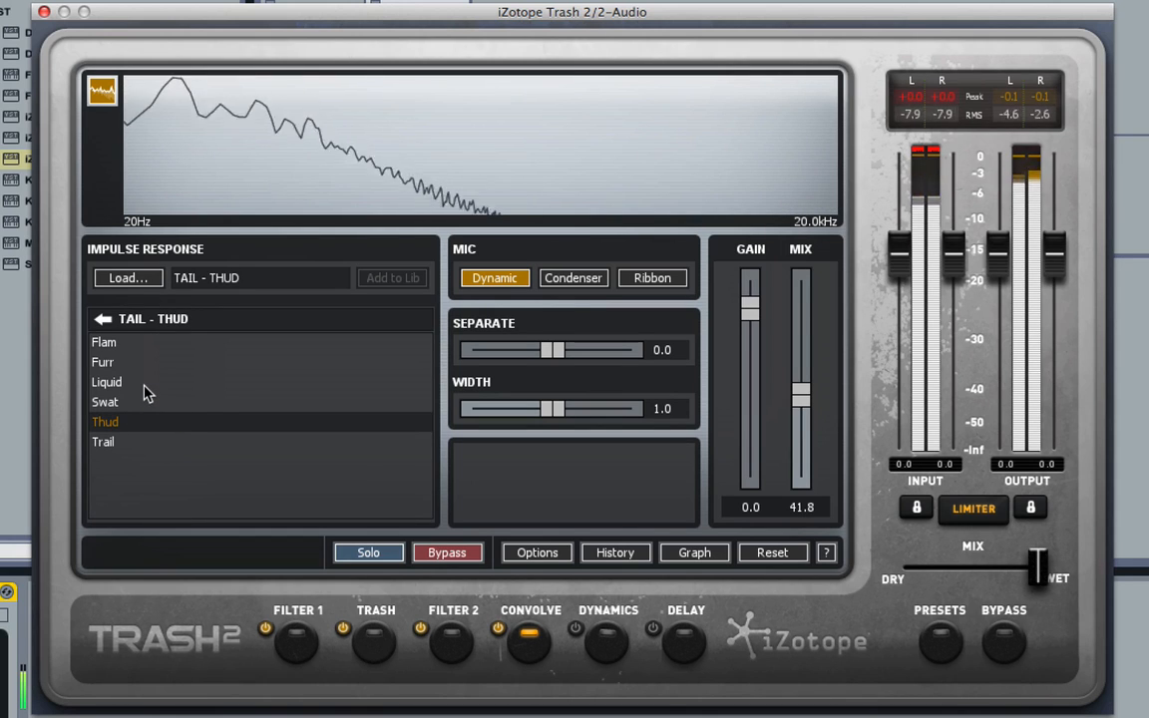
mouse_move(801, 397)
mouse_down()
mouse_move(803, 278)
mouse_move(800, 457)
mouse_move(801, 421)
mouse_up()
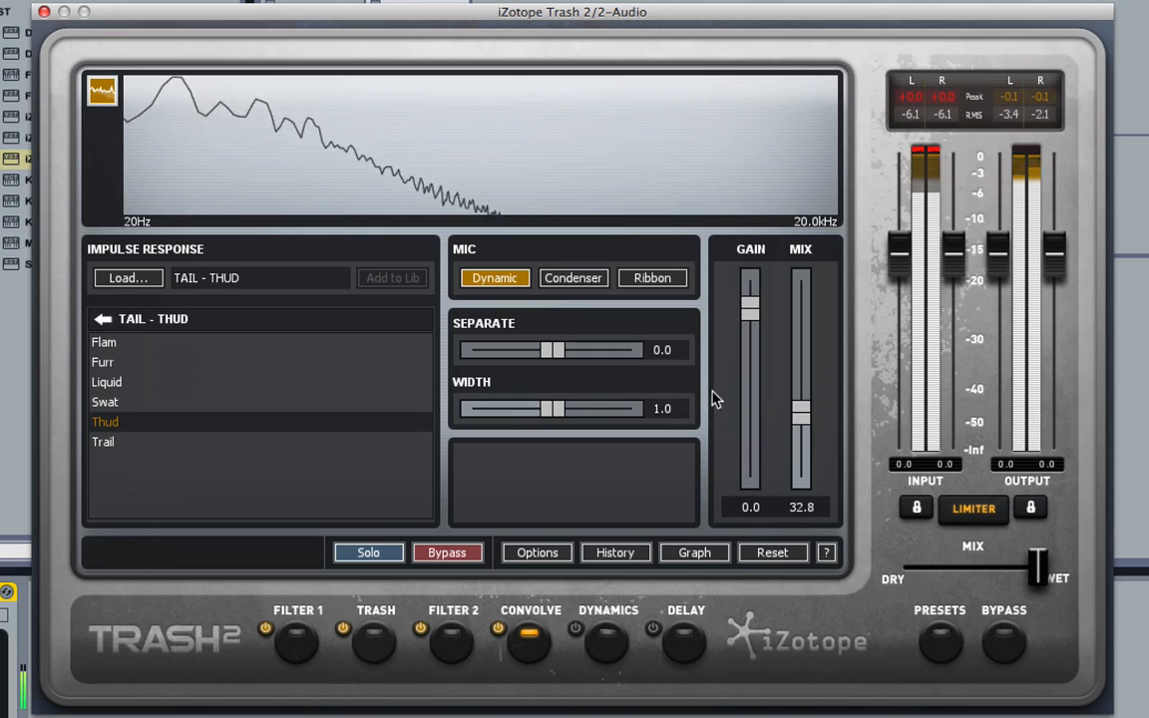
Audition the Flam, Furr and Trail tail impulse responses, keeping Trail loaded.
click(175, 342)
click(175, 367)
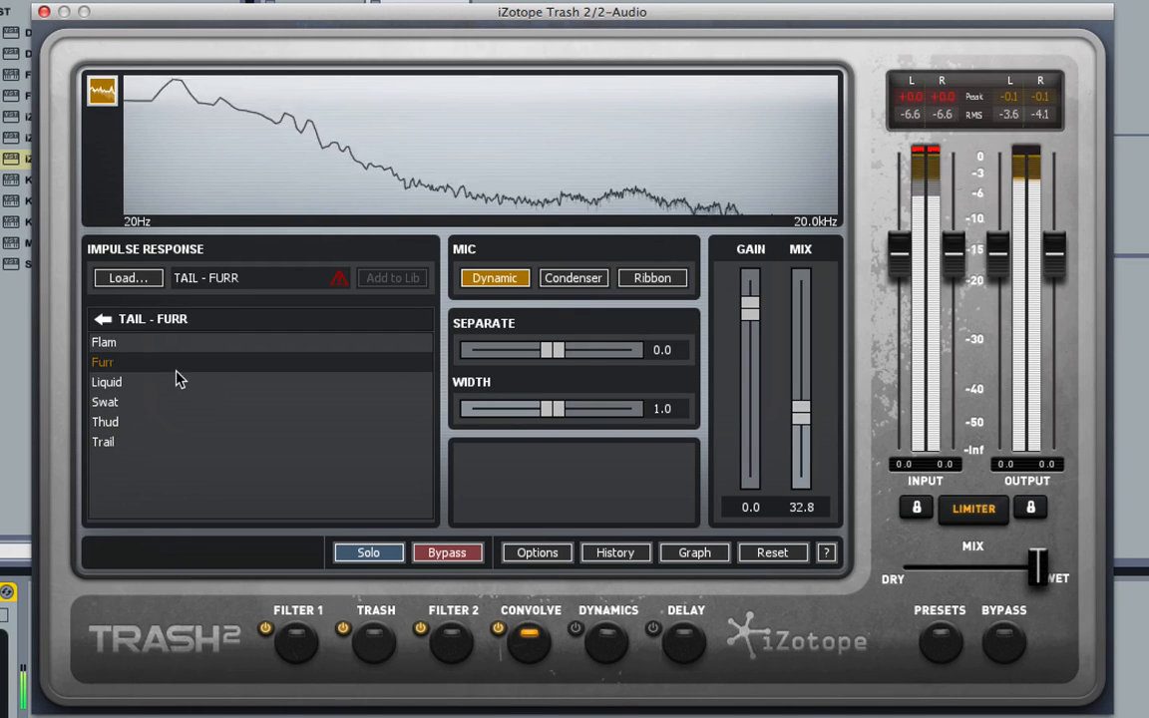
click(164, 445)
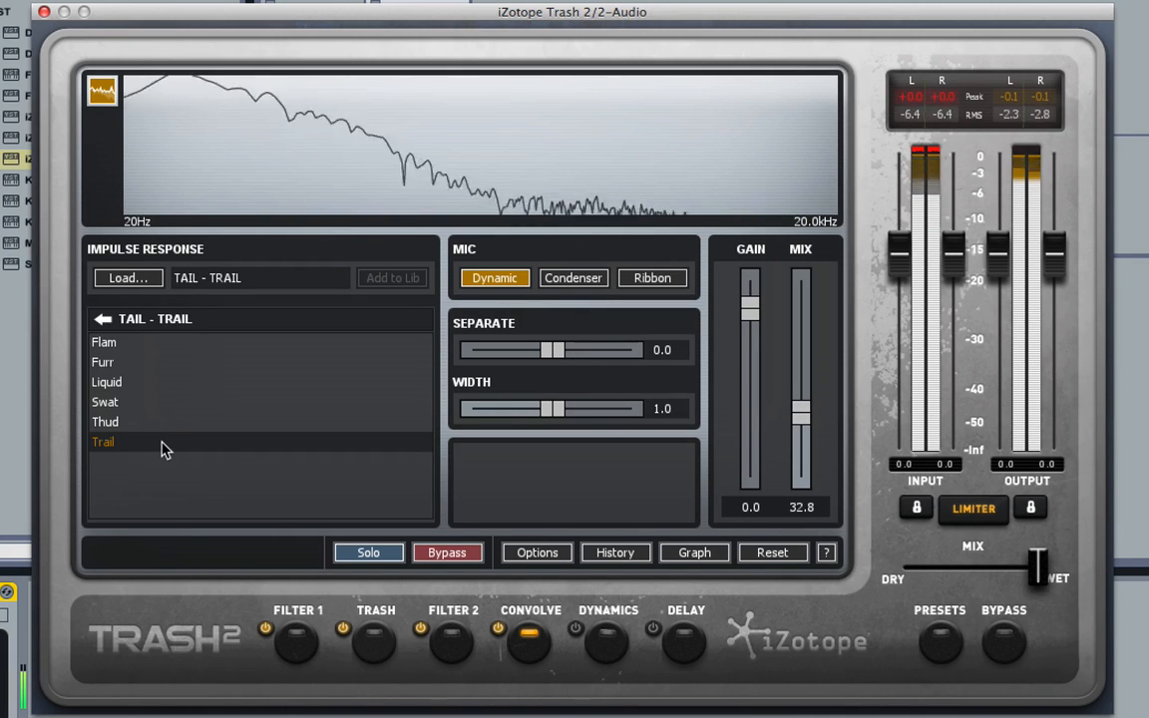
Set the convolution mix to 36.2 and narrow the width to 0.1.
drag(801, 411, 809, 310)
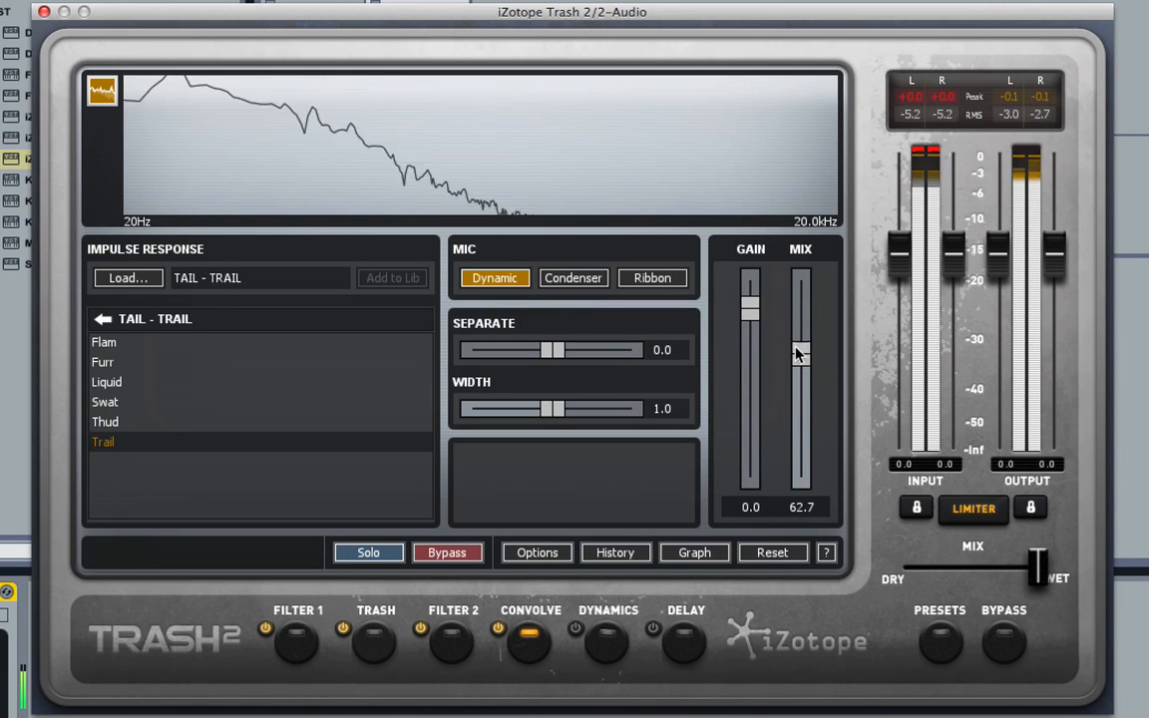
drag(799, 354, 795, 404)
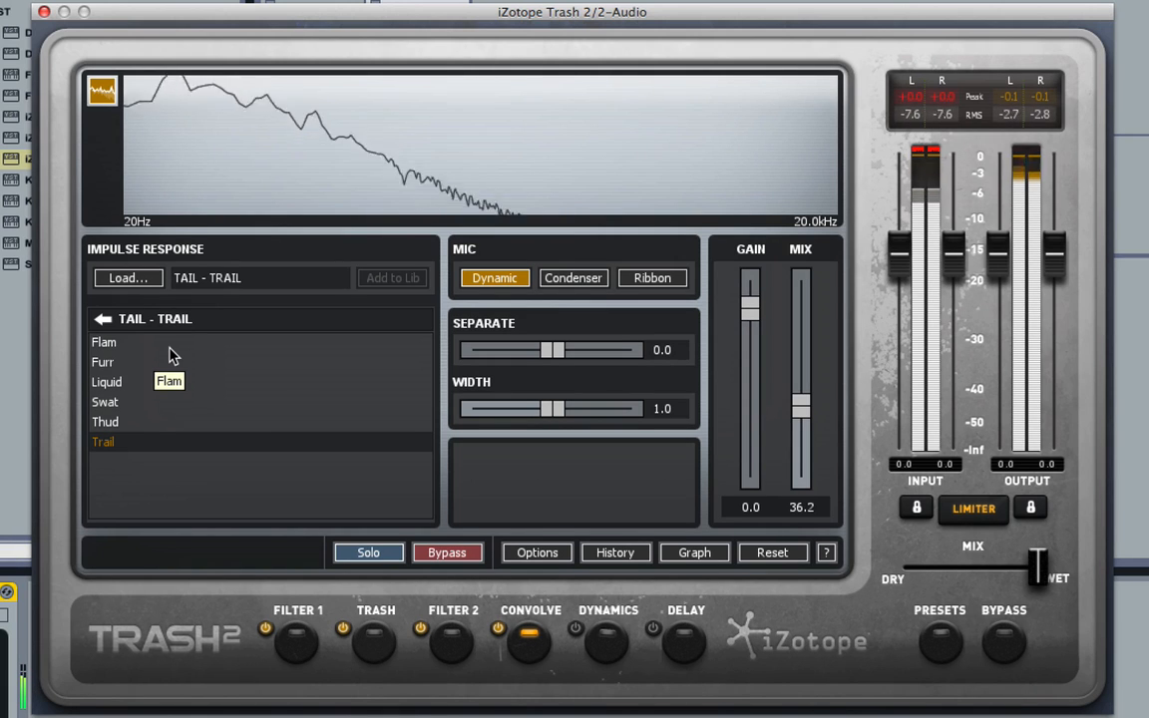
drag(551, 409, 464, 426)
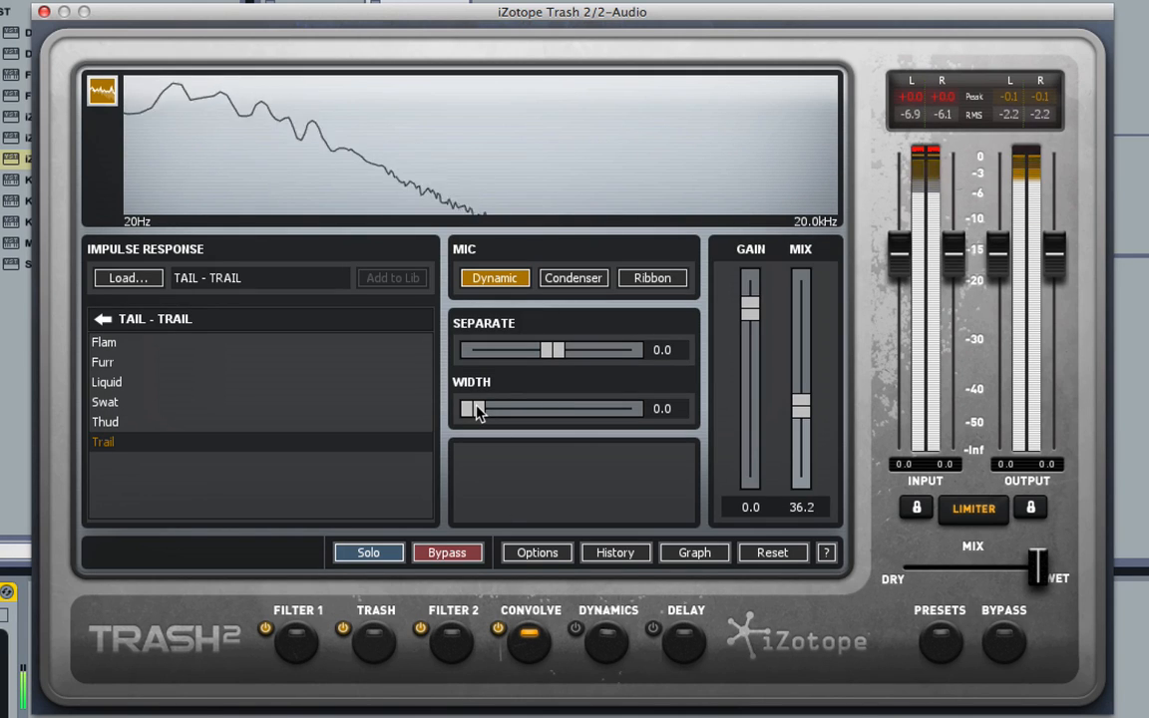
mouse_move(476, 413)
mouse_down()
mouse_move(671, 426)
mouse_move(484, 427)
mouse_move(499, 428)
mouse_move(511, 420)
mouse_move(481, 417)
mouse_up()
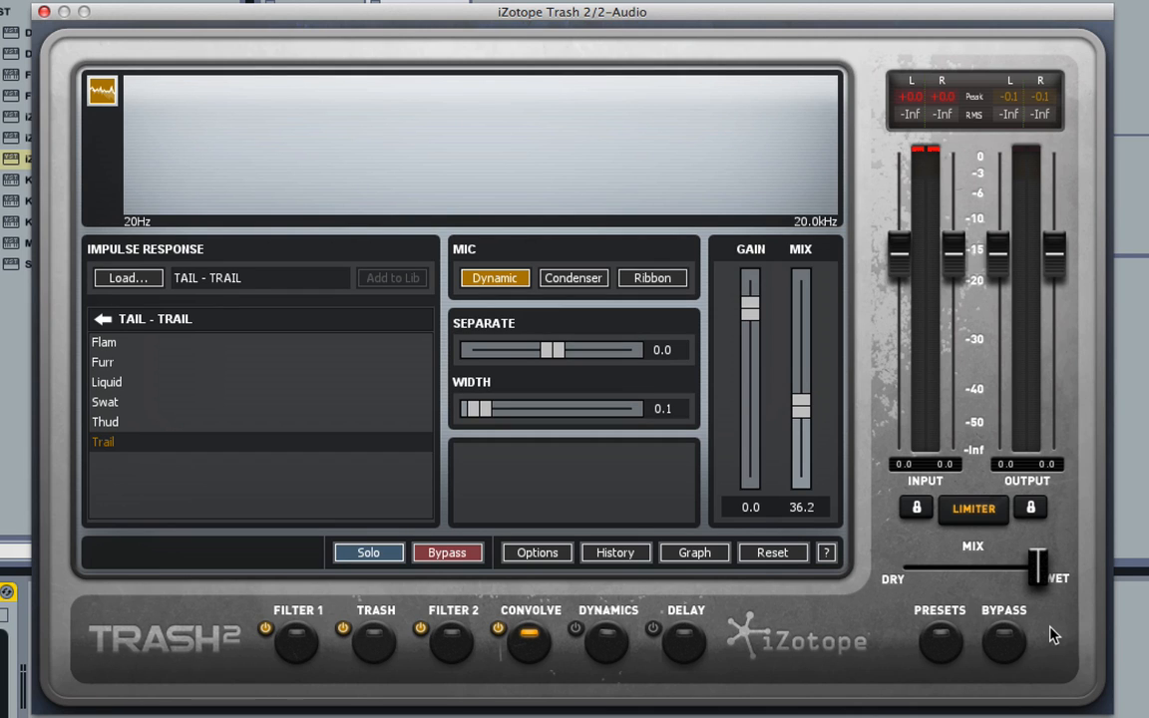
Stop playback and compare the whole Trash 2 effect bypassed and active.
key(space)
click(1006, 639)
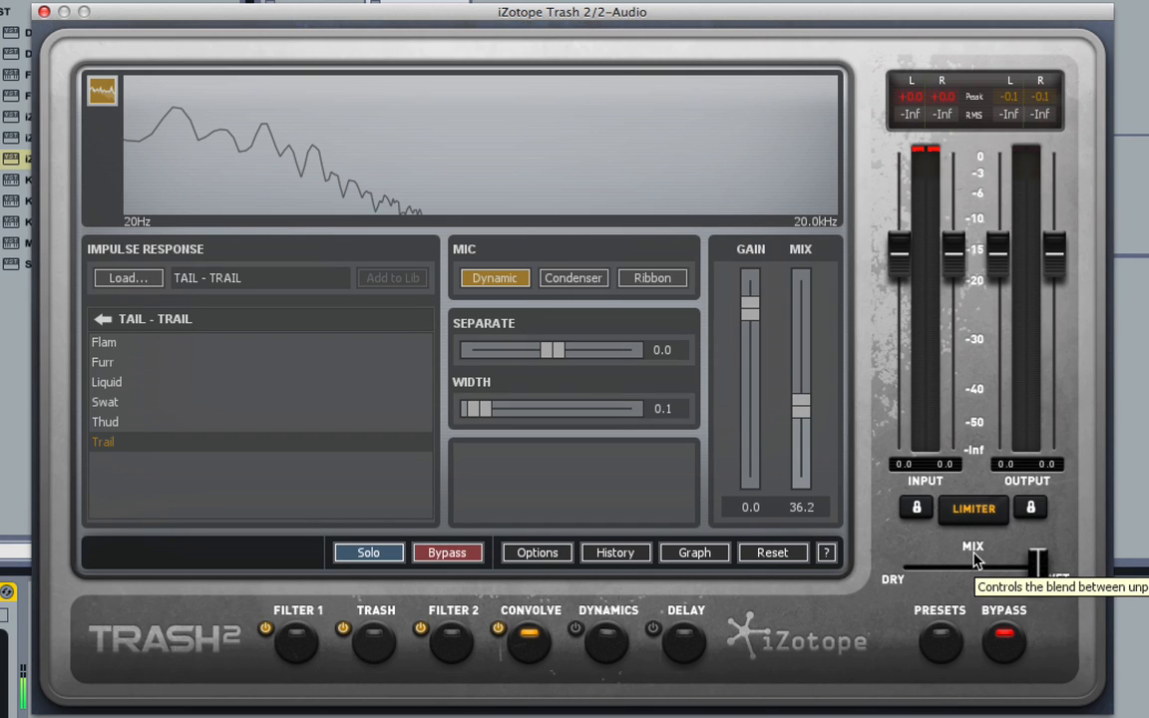
click(1011, 651)
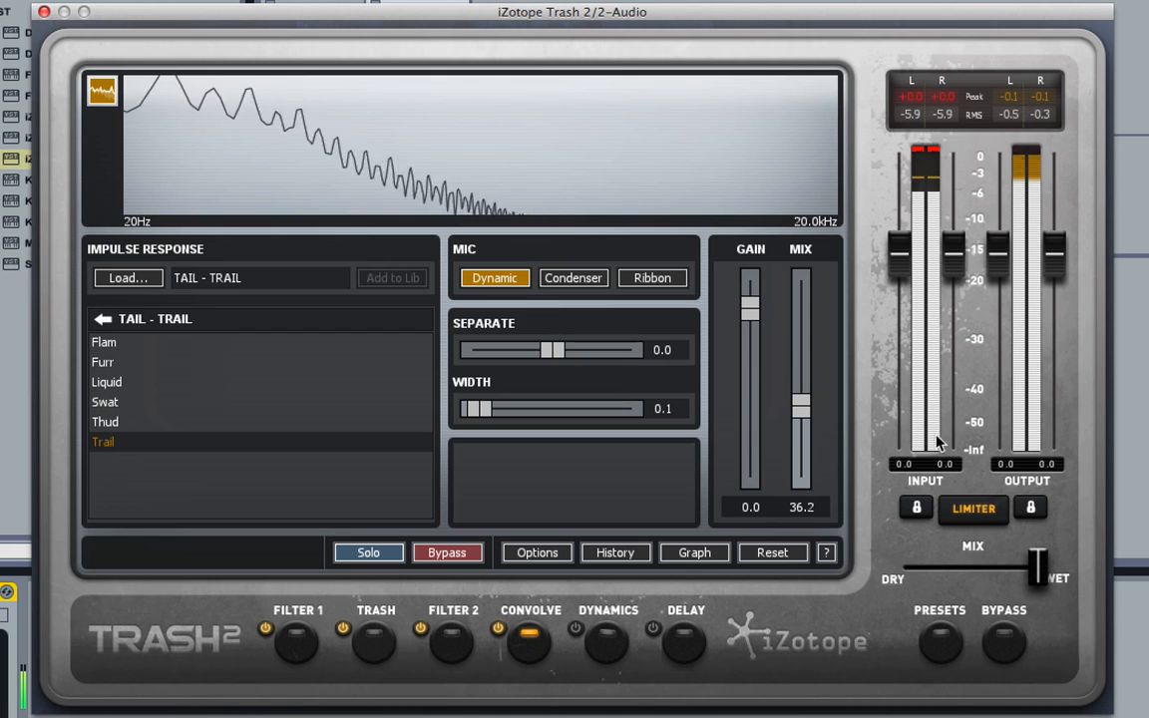
Set the convolution mix to 9.0, comparing the Convolve module switched off and on.
drag(801, 405, 803, 471)
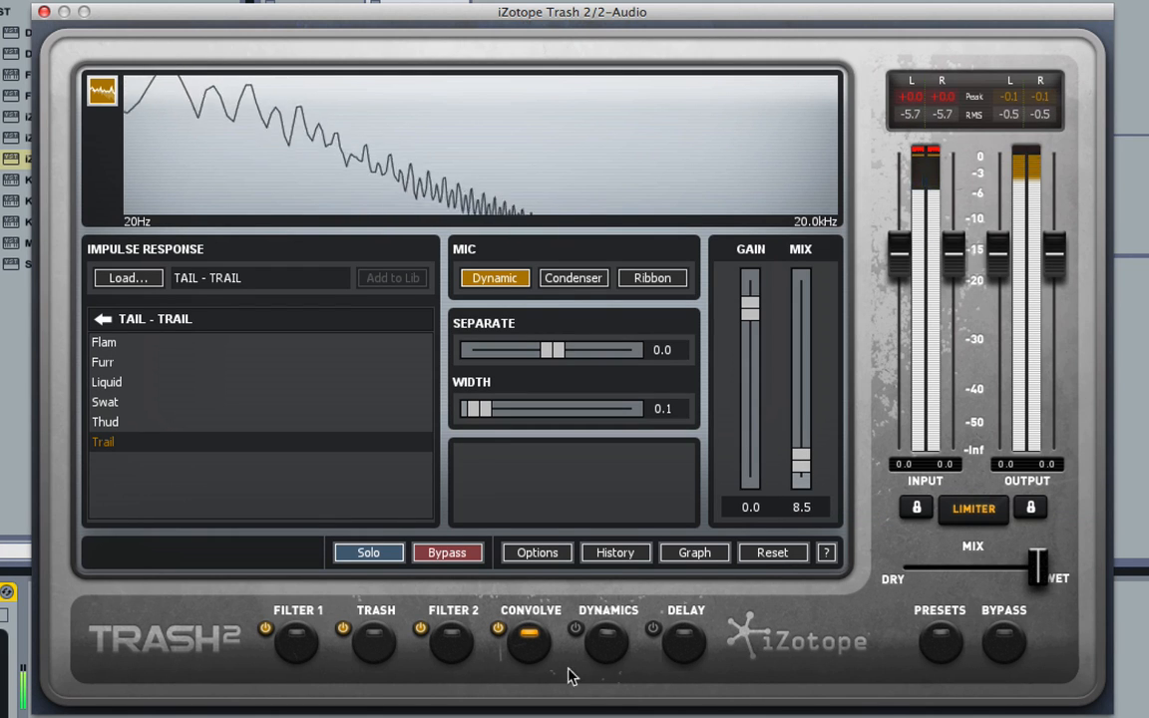
click(497, 629)
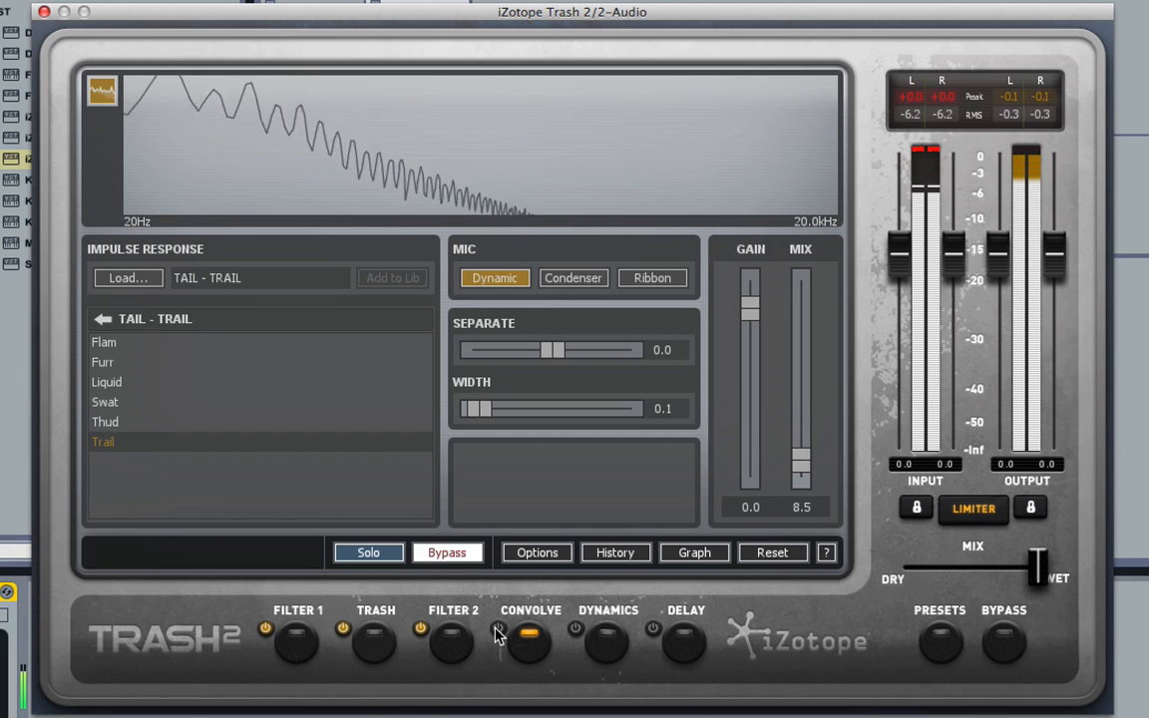
click(497, 628)
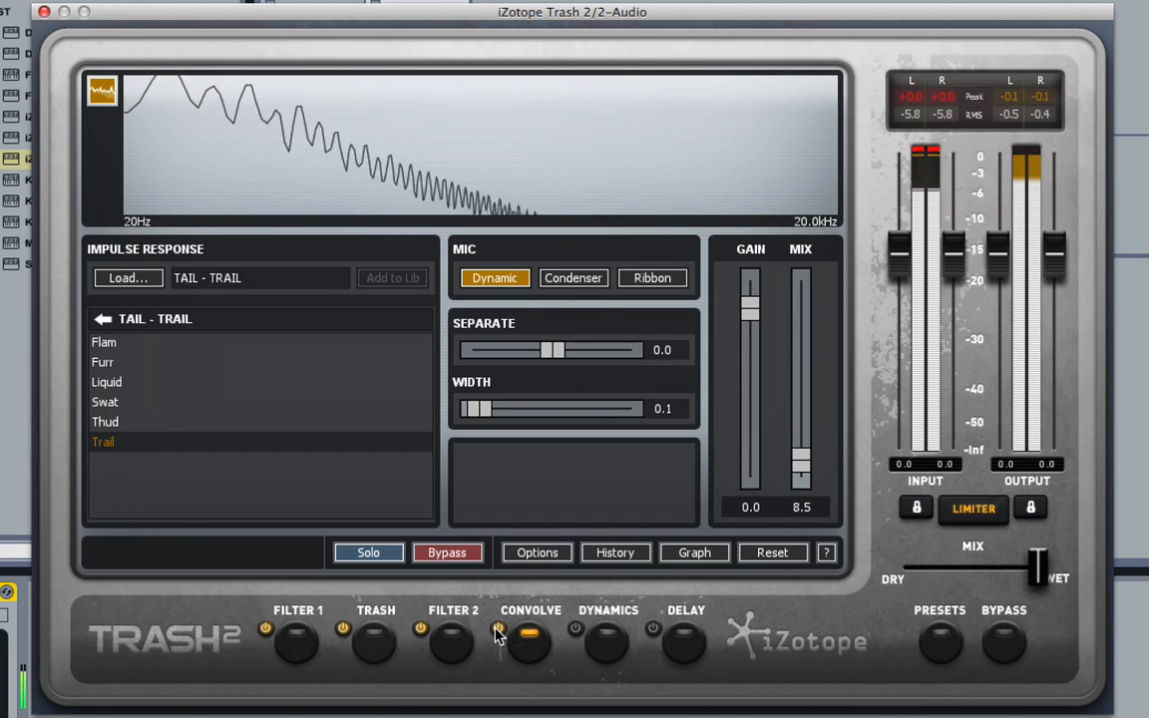
drag(801, 462, 797, 454)
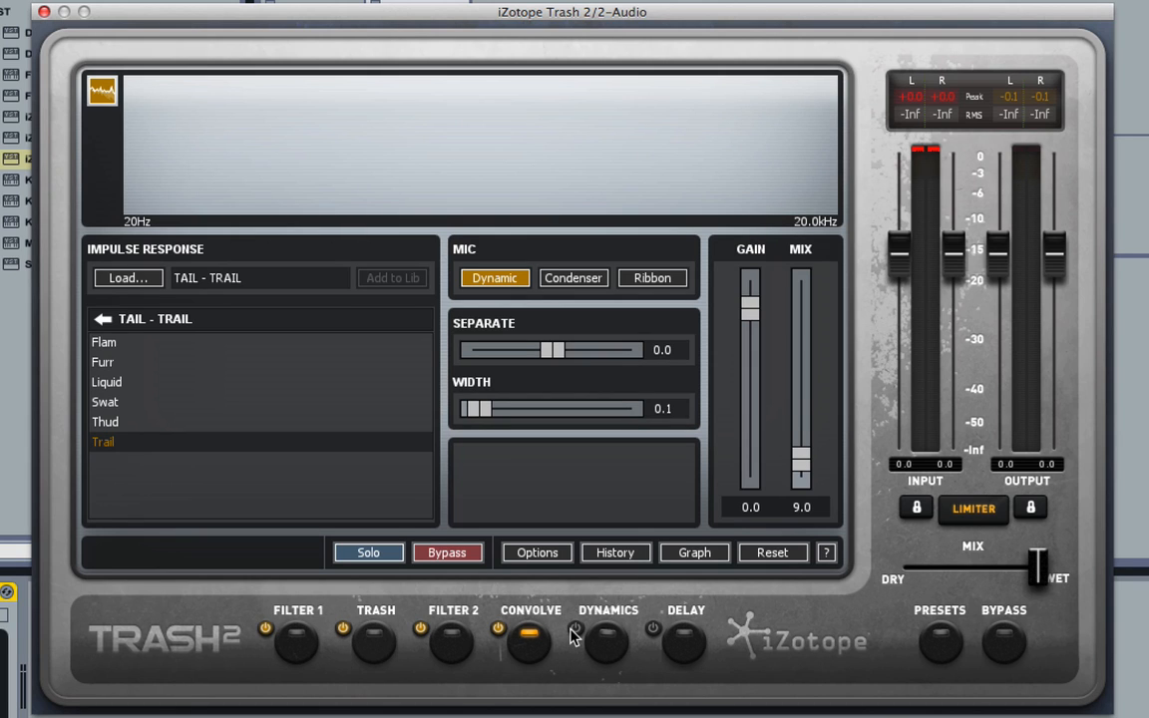
Open the Dynamics module panel.
click(610, 642)
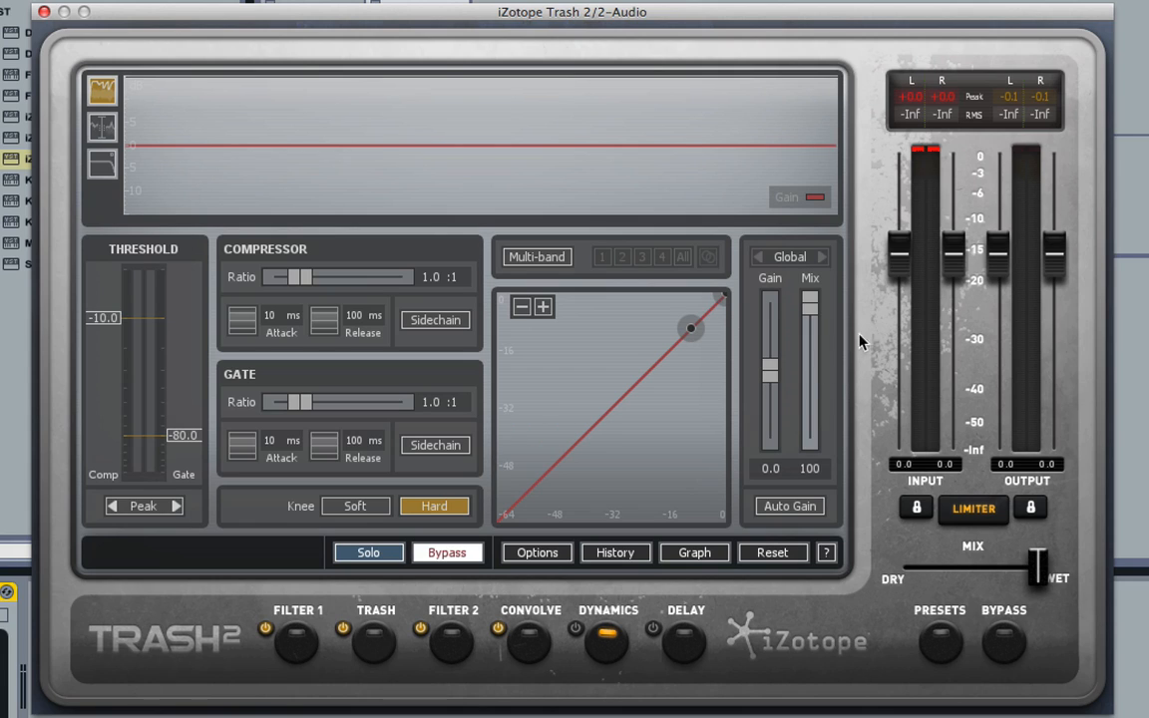
click(816, 0)
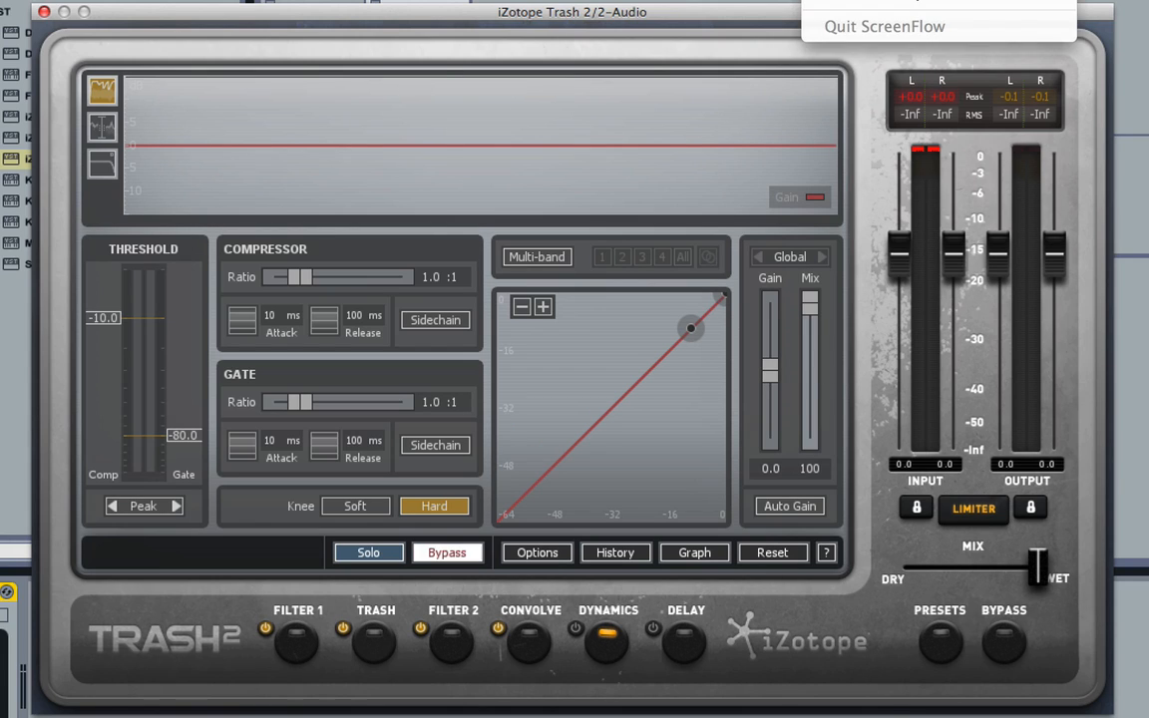